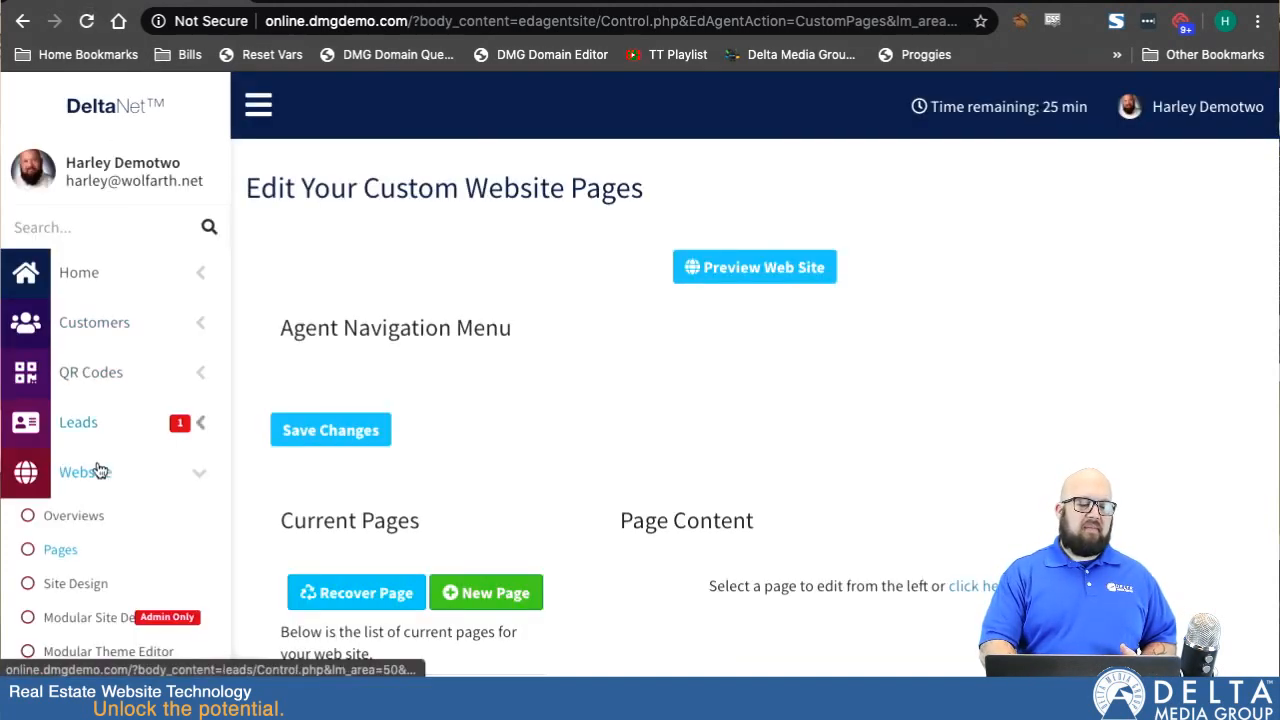
Step: Open the website's custom pages editor and review the list of current pages
left_click(60, 553)
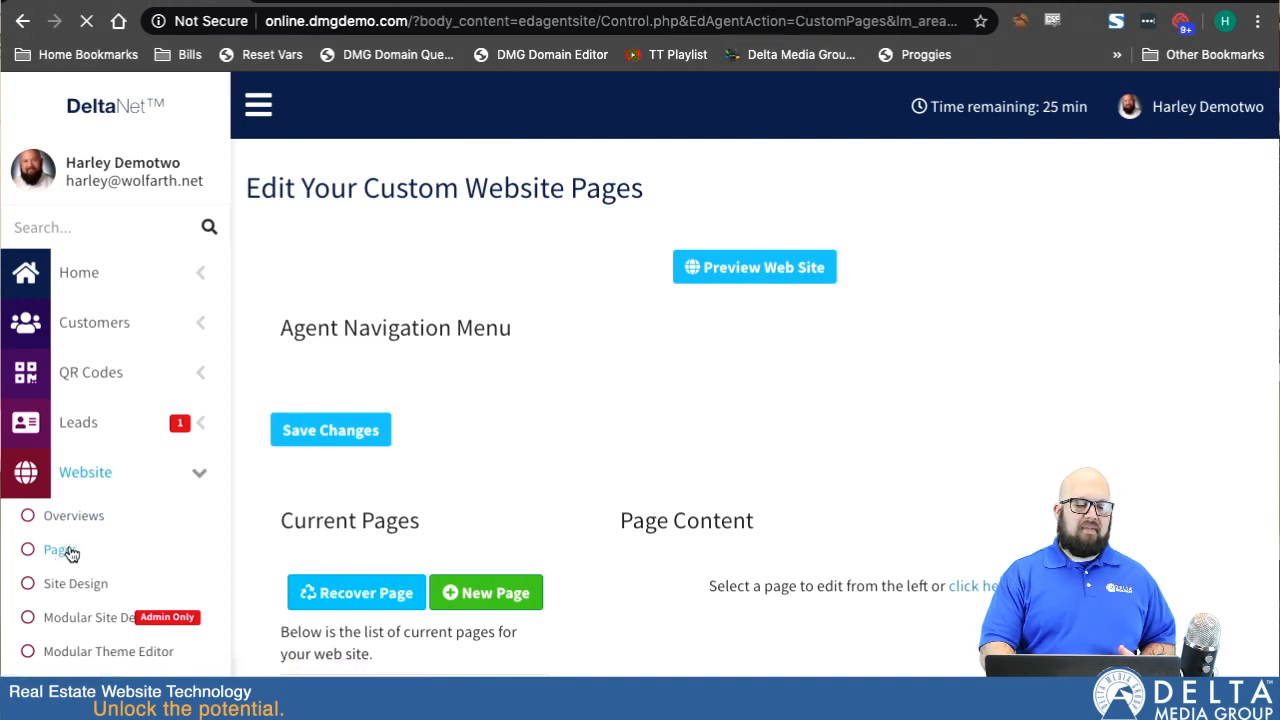
scroll(610, 448, "down", 2)
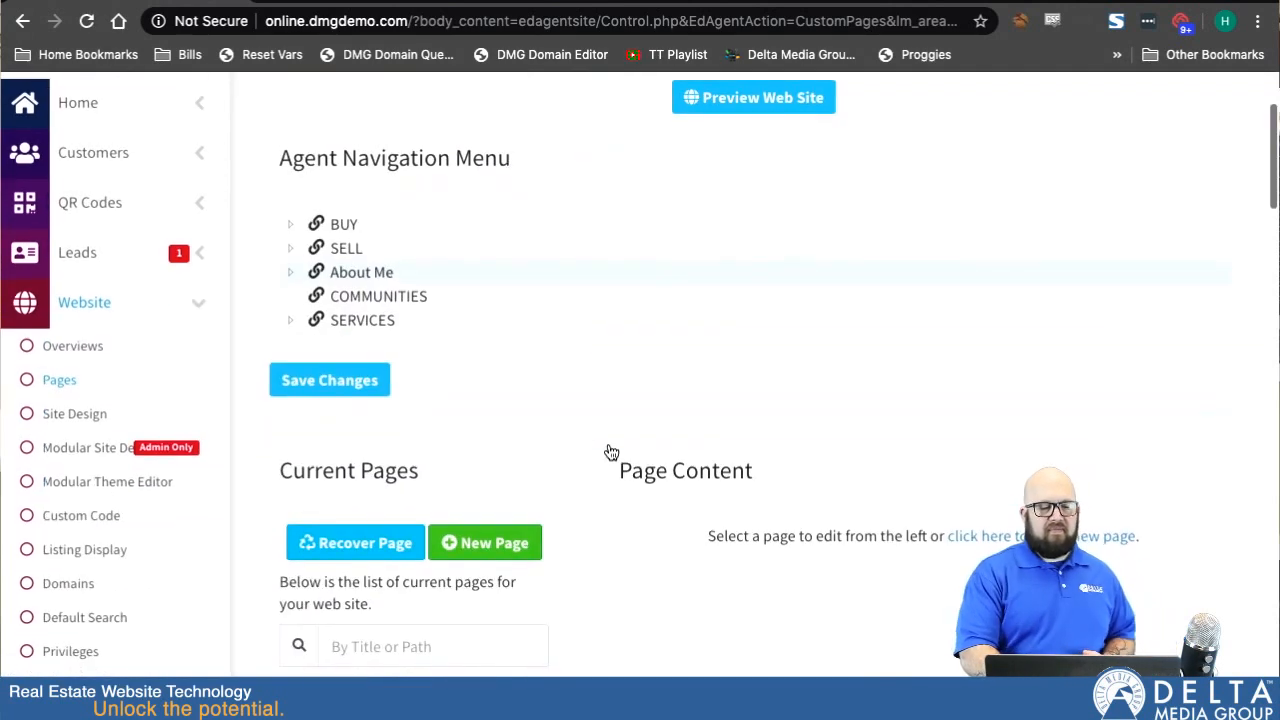
scroll(608, 448, "down", 2)
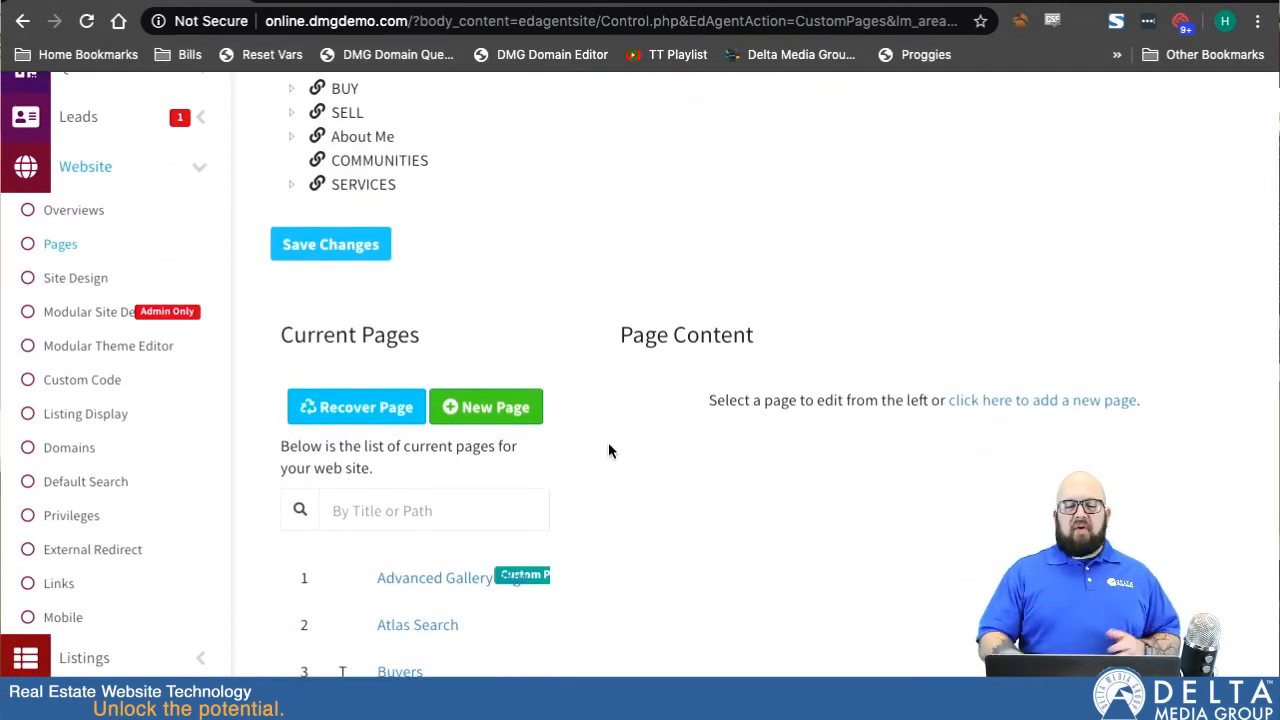
scroll(608, 451, "down", 3)
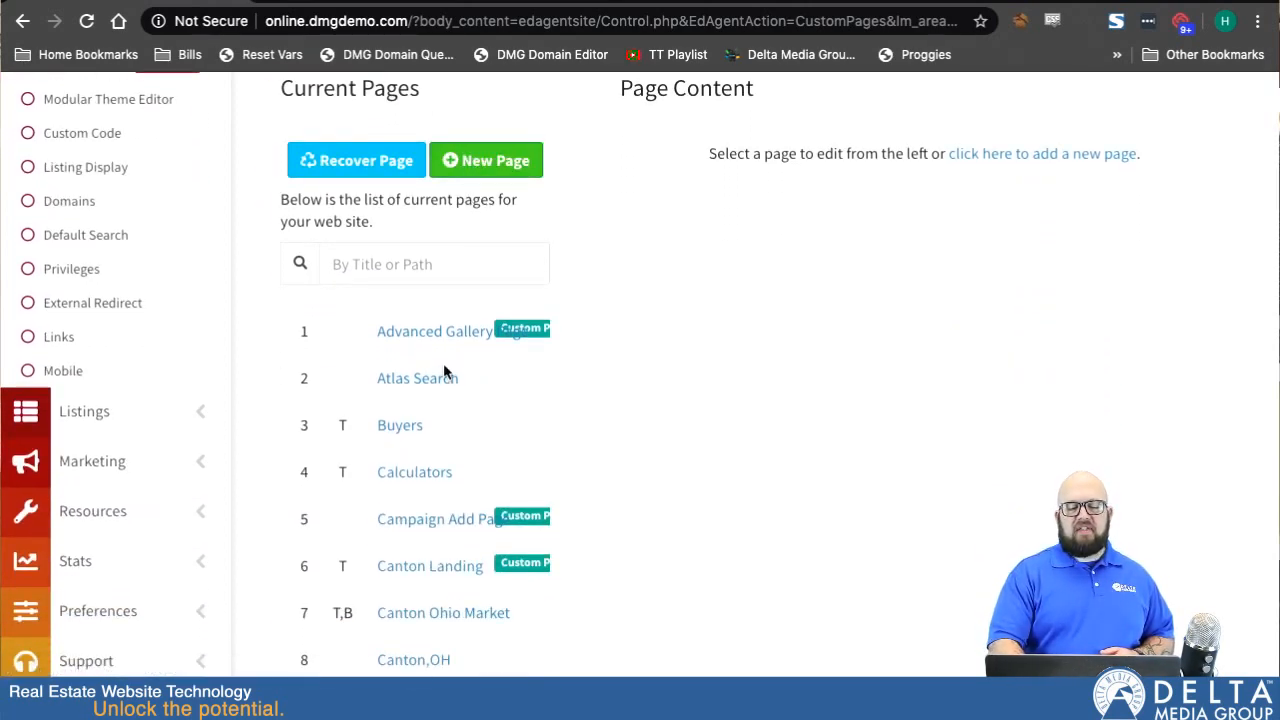
scroll(443, 363, "down", 8)
scroll(443, 363, "up", 4)
scroll(446, 372, "up", 5)
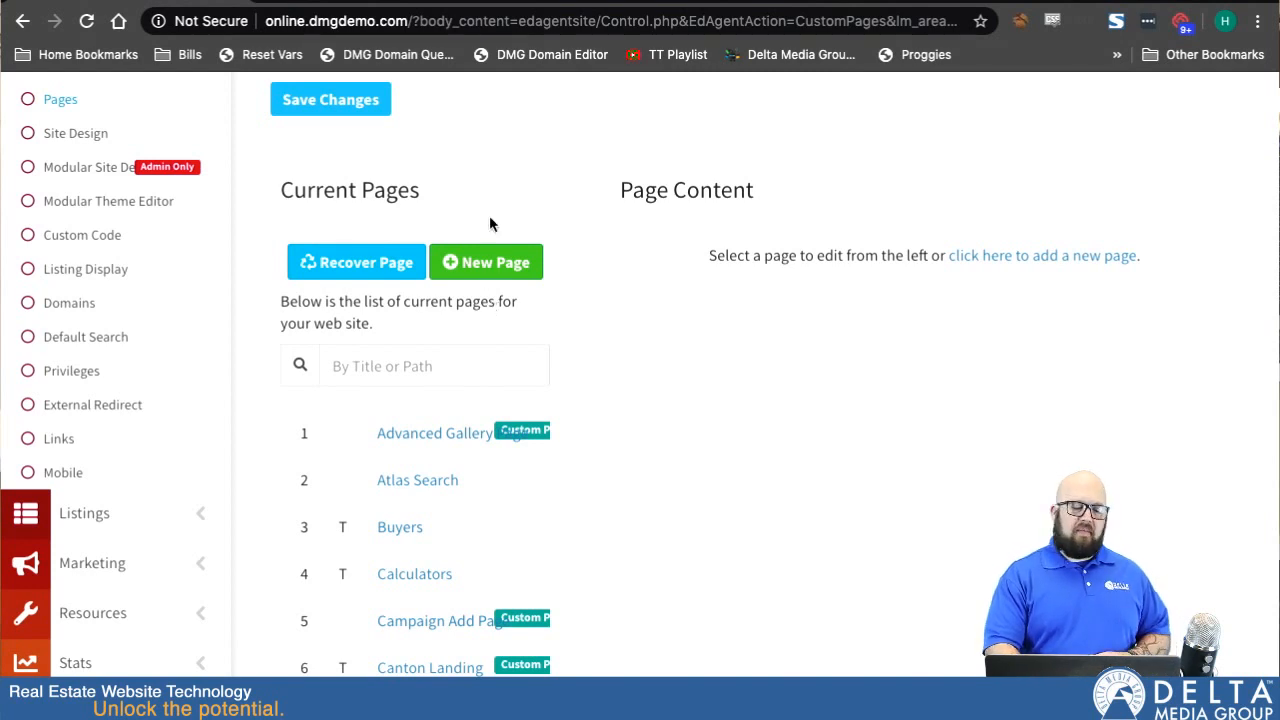
Step: Start a new website page and make it a pre-defined page
left_click(483, 265)
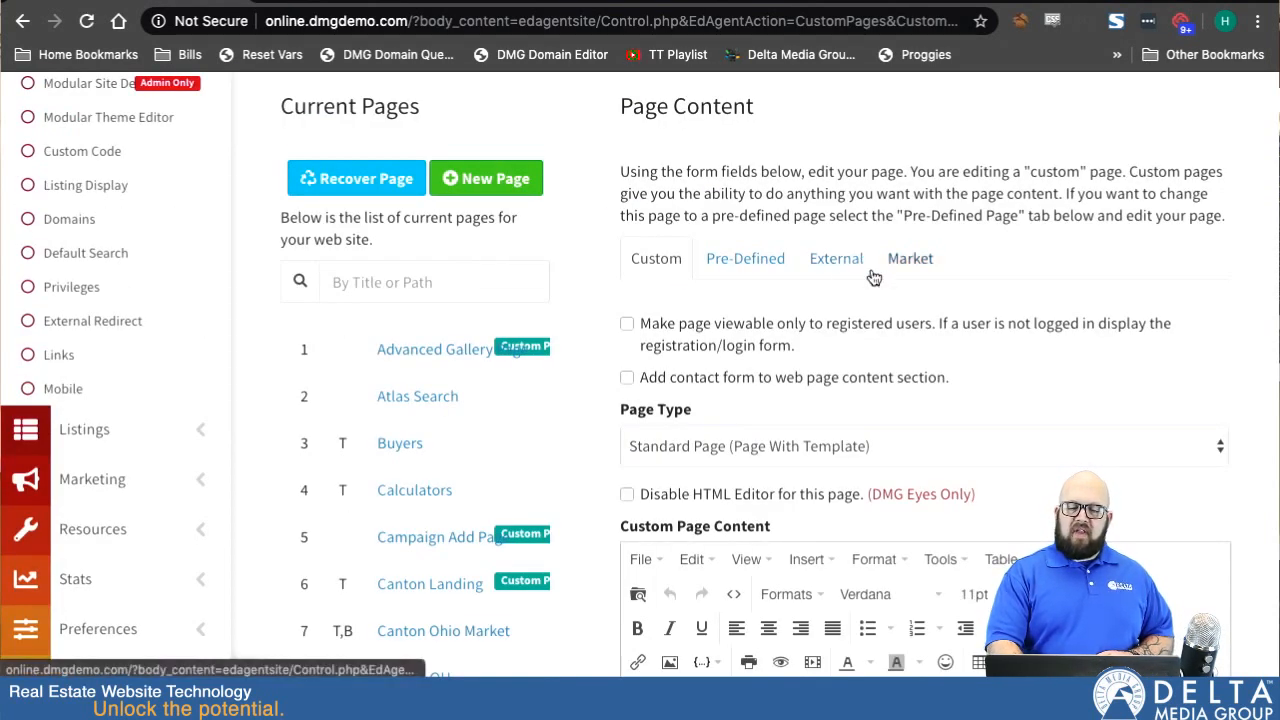
left_click(757, 270)
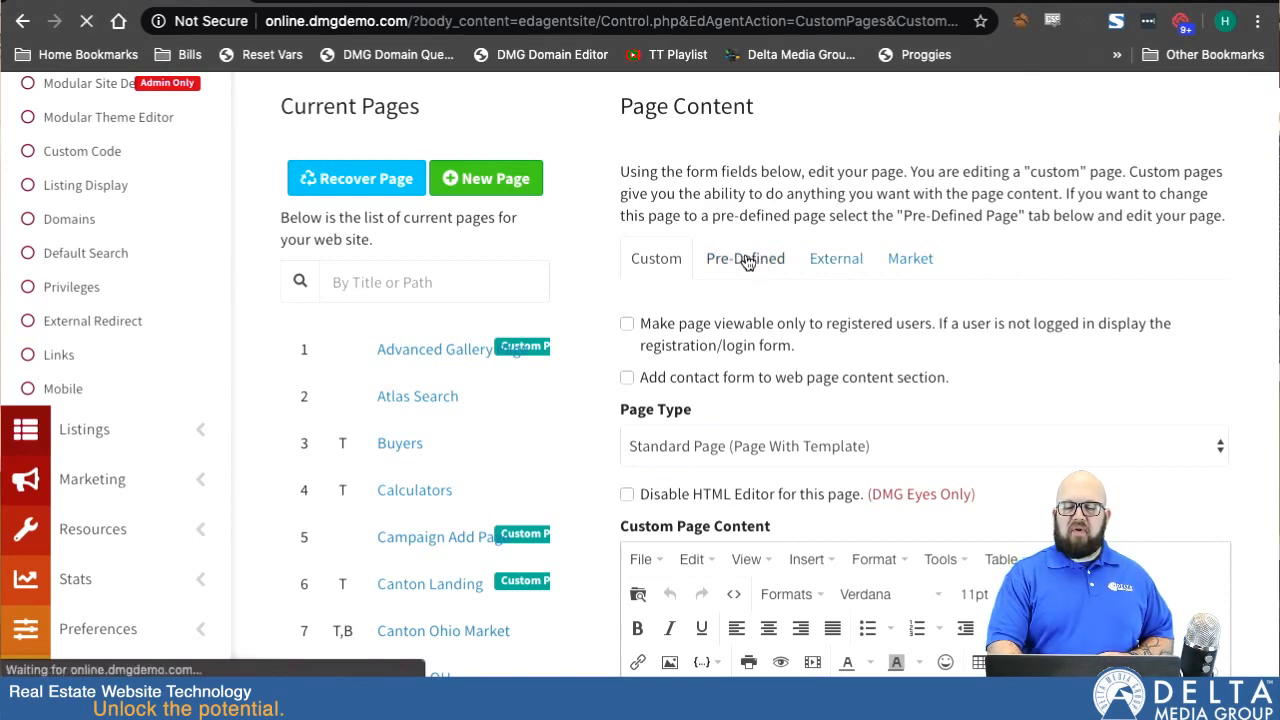
scroll(758, 572, "down", 5)
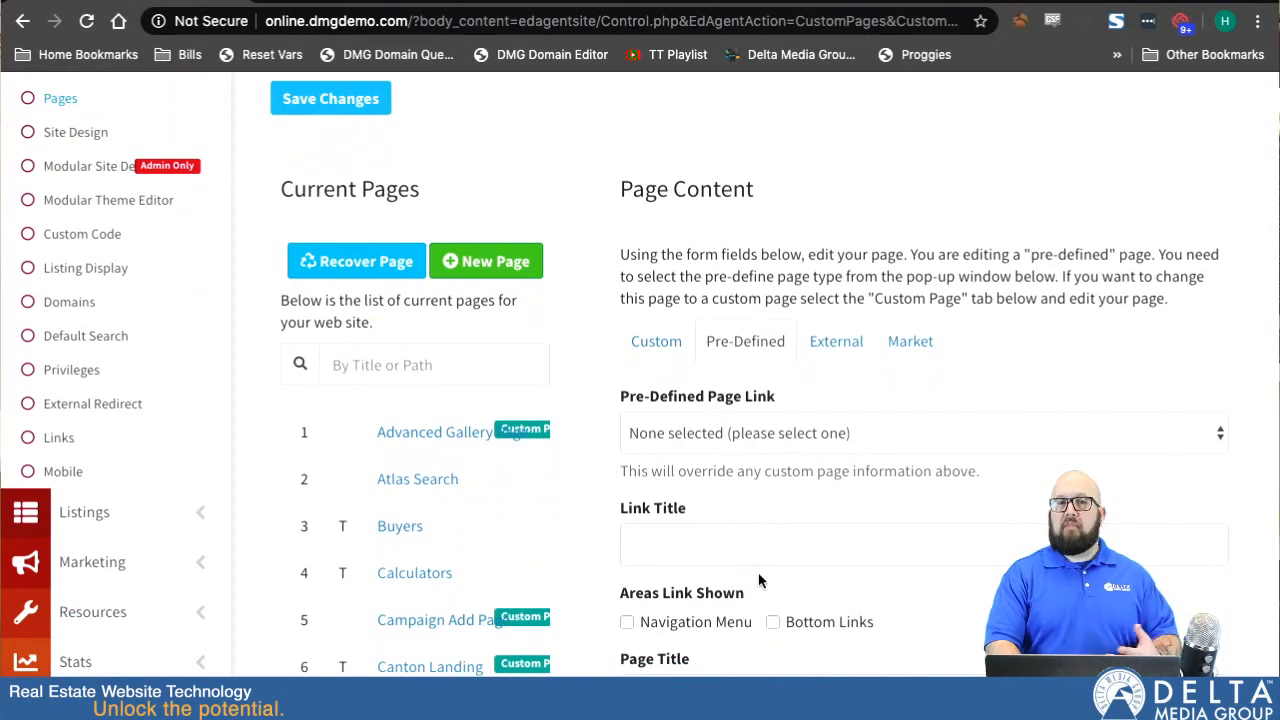
scroll(758, 572, "down", 1)
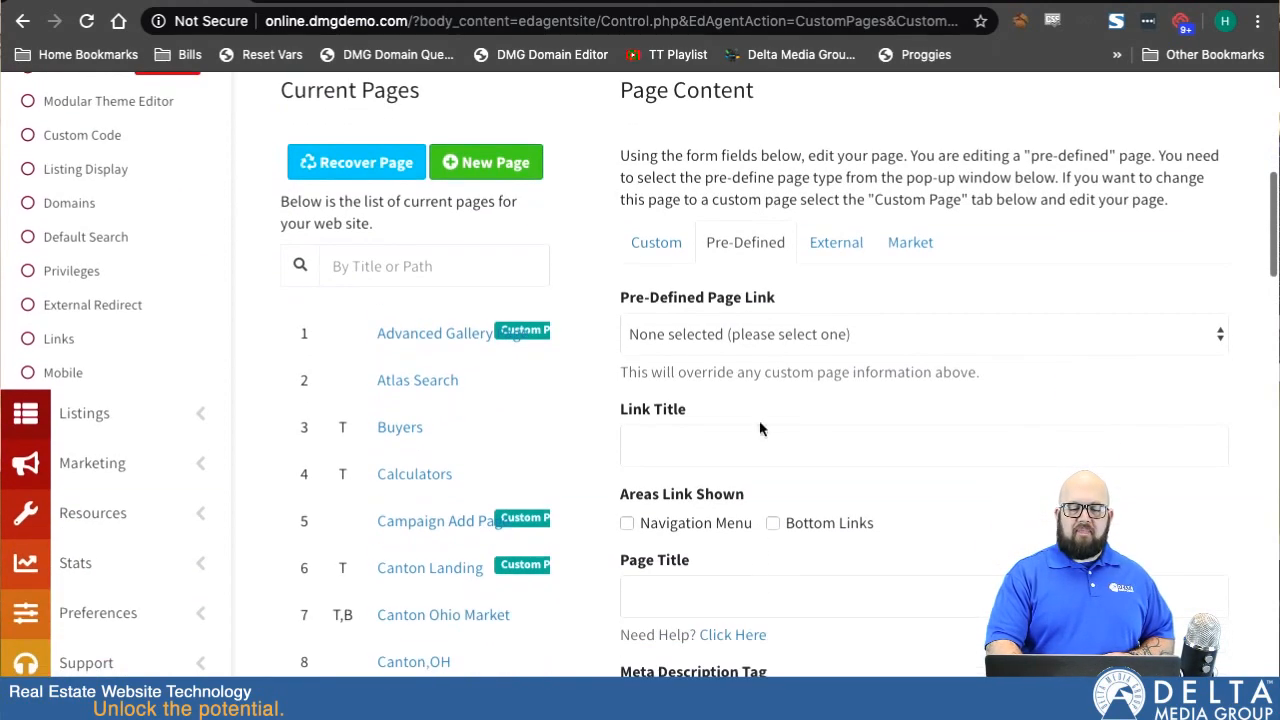
Step: Set the pre-defined page link to "Sold Listings (only shows when you have sold listings)"
left_click(741, 334)
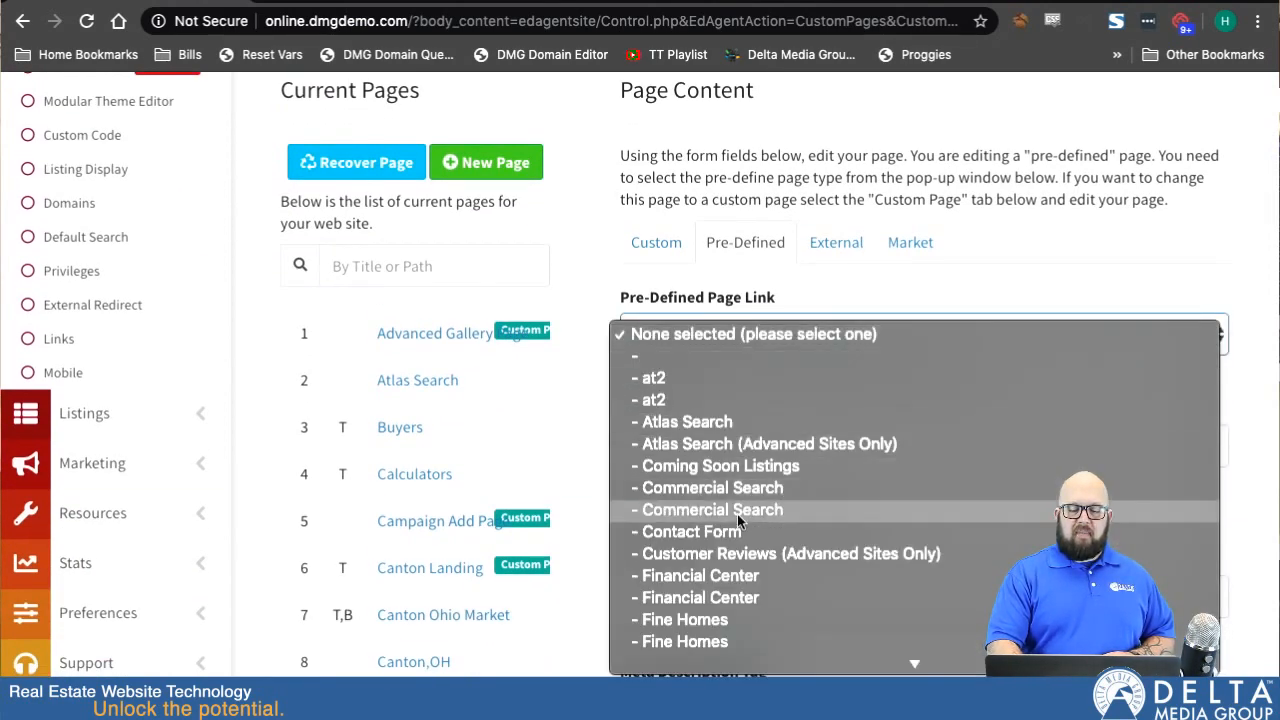
scroll(736, 530, "down", 6)
scroll(735, 546, "down", 1)
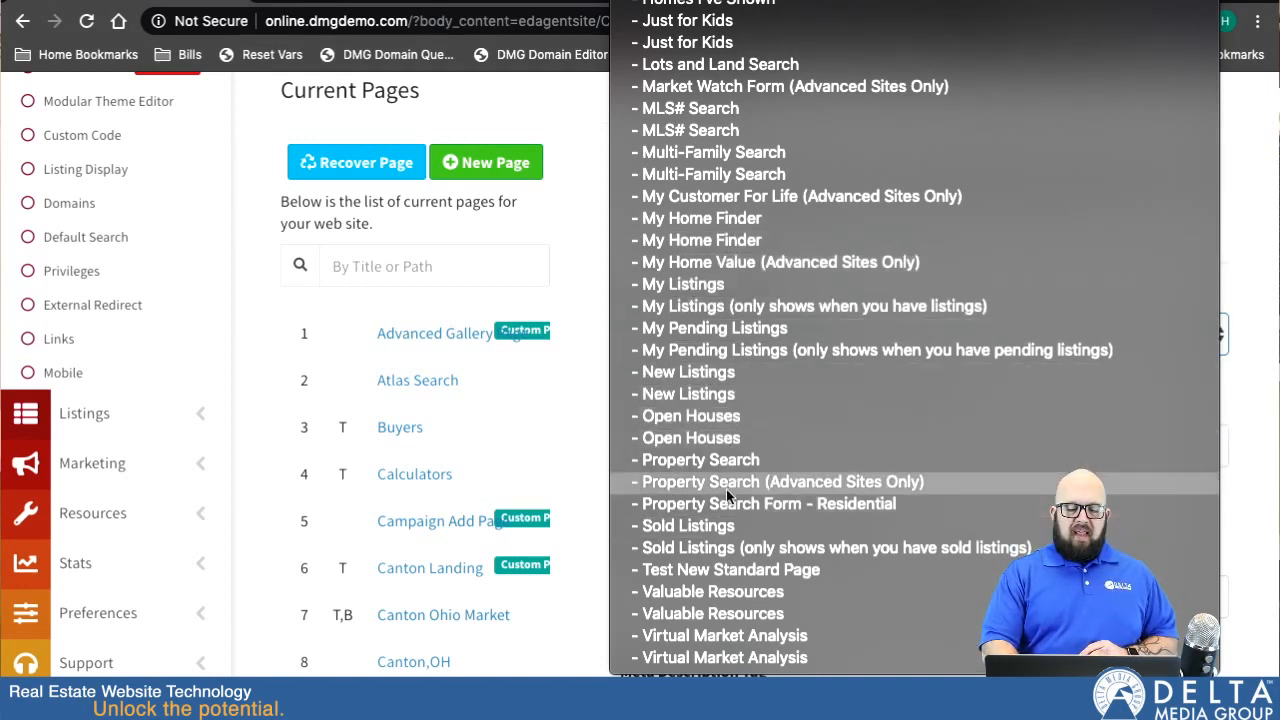
left_click(711, 548)
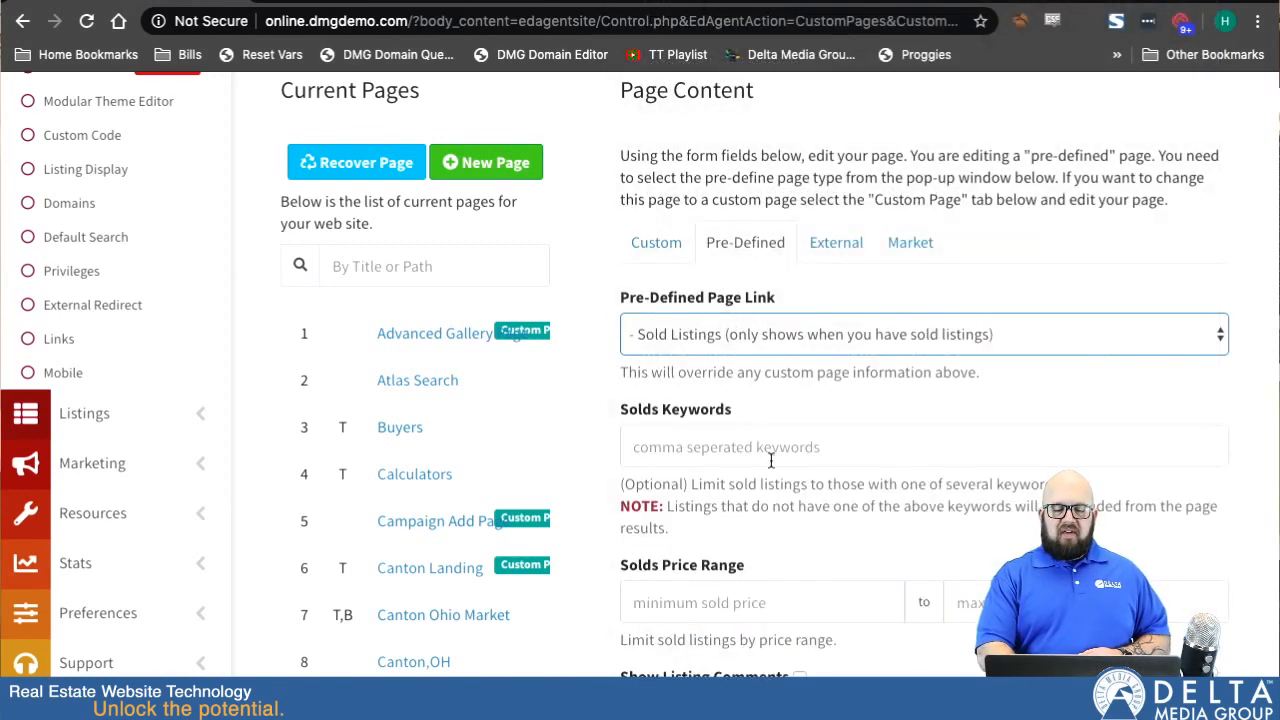
Step: Examine the sold listings options for keywords, price range, listing comments and hiding the map
scroll(770, 460, "down", 1)
scroll(770, 460, "down", 2)
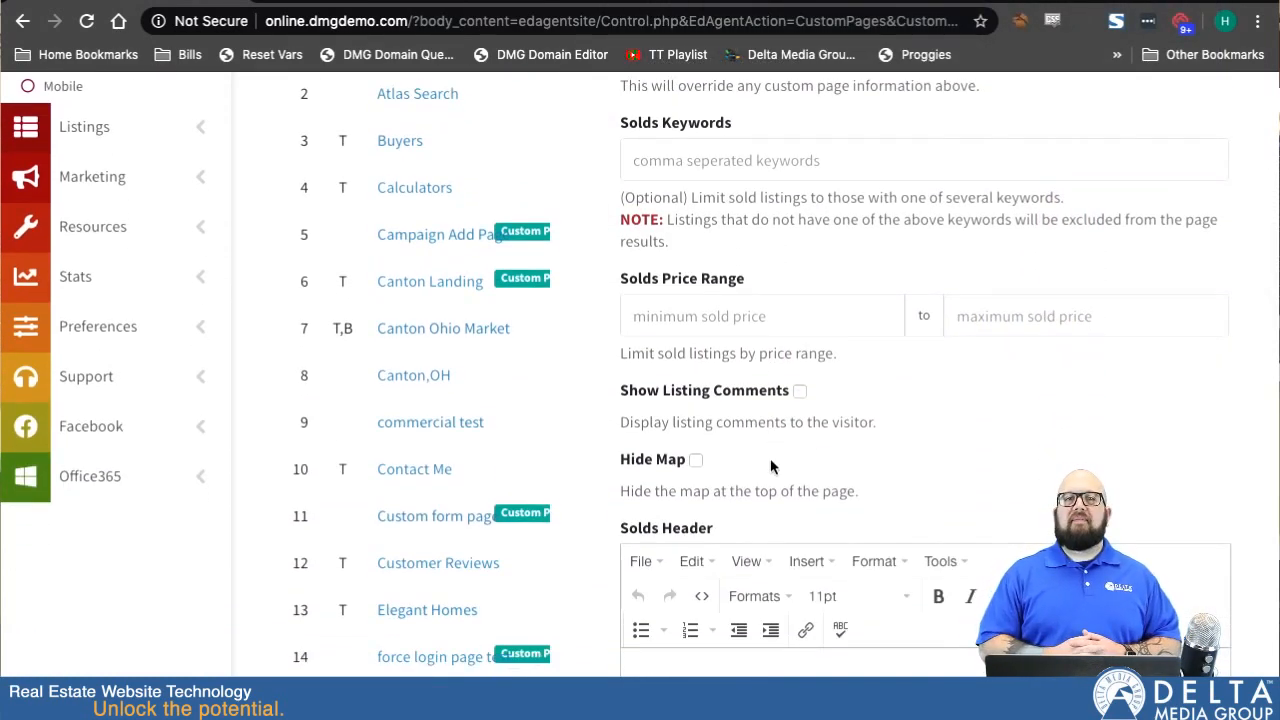
scroll(760, 490, "up", 1)
left_click(688, 228)
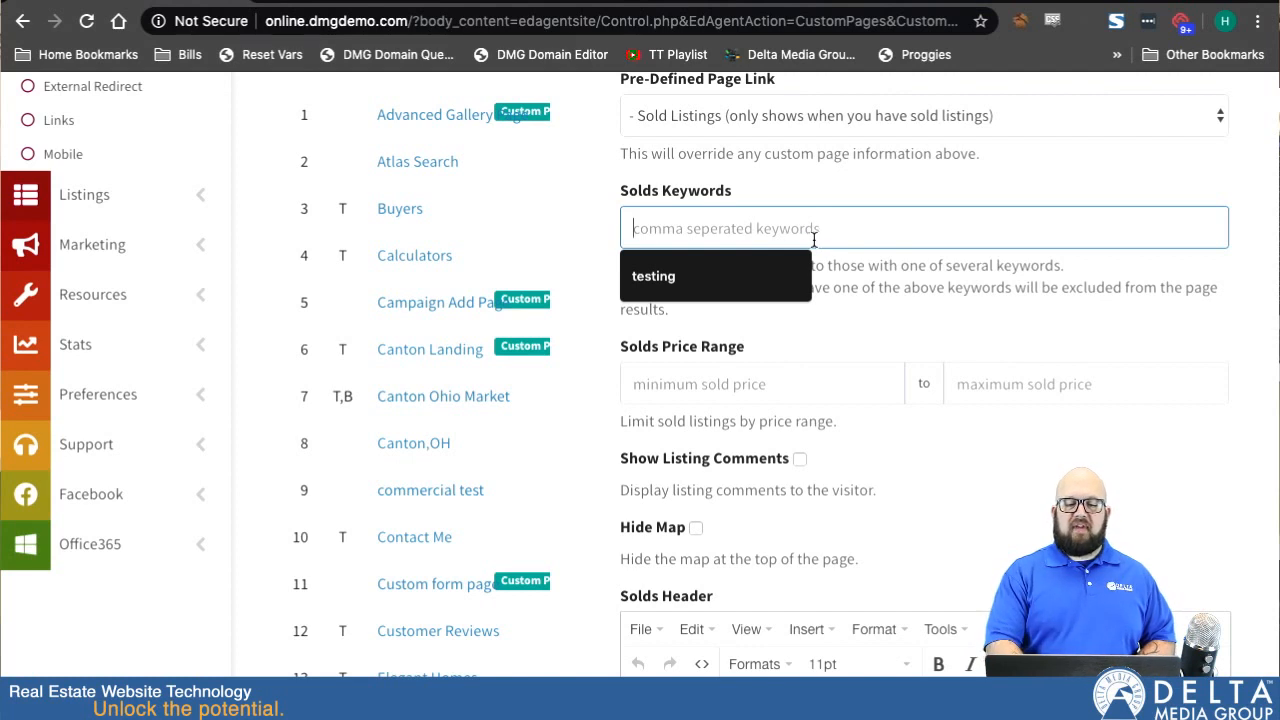
left_click(808, 335)
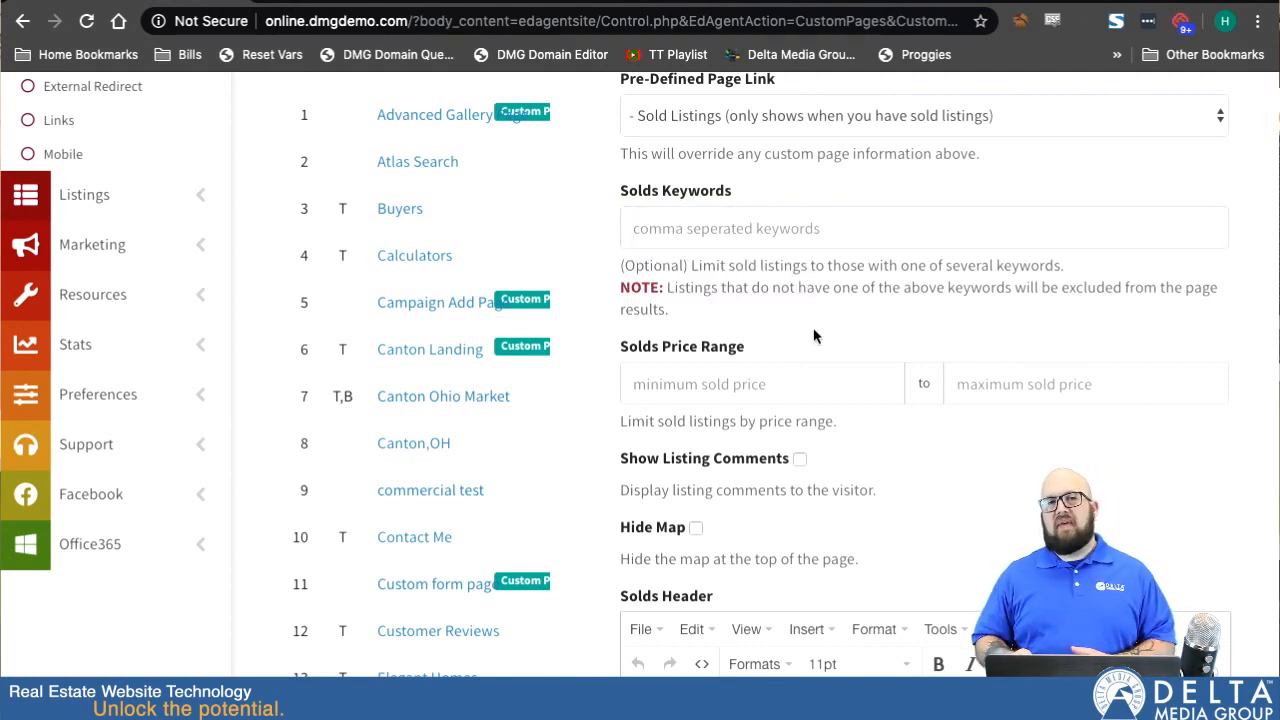
left_click(676, 232)
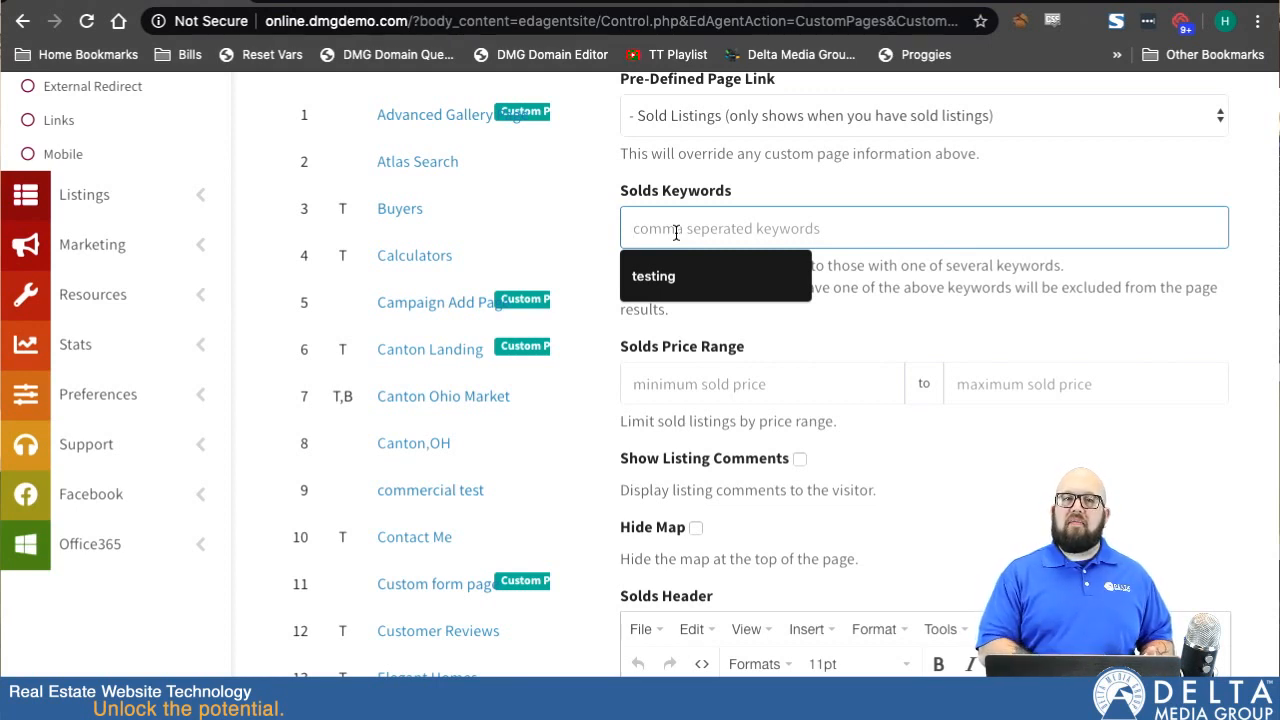
left_click(877, 336)
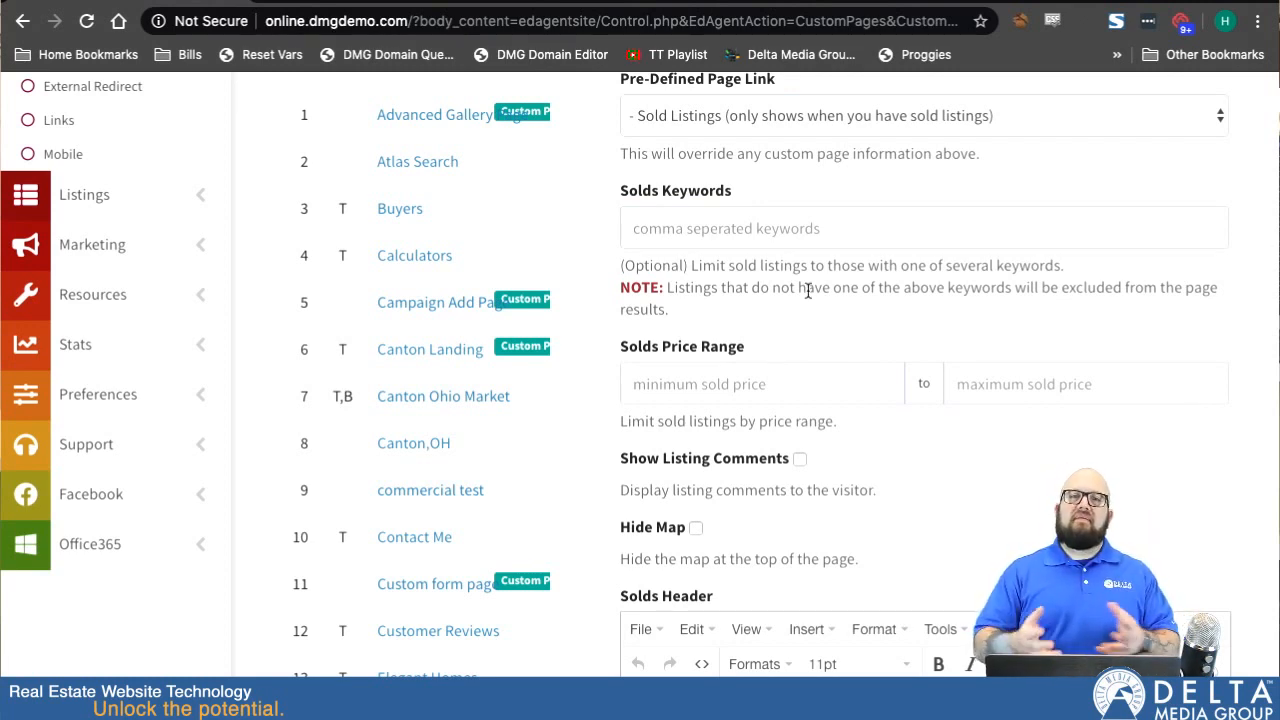
left_click(688, 231)
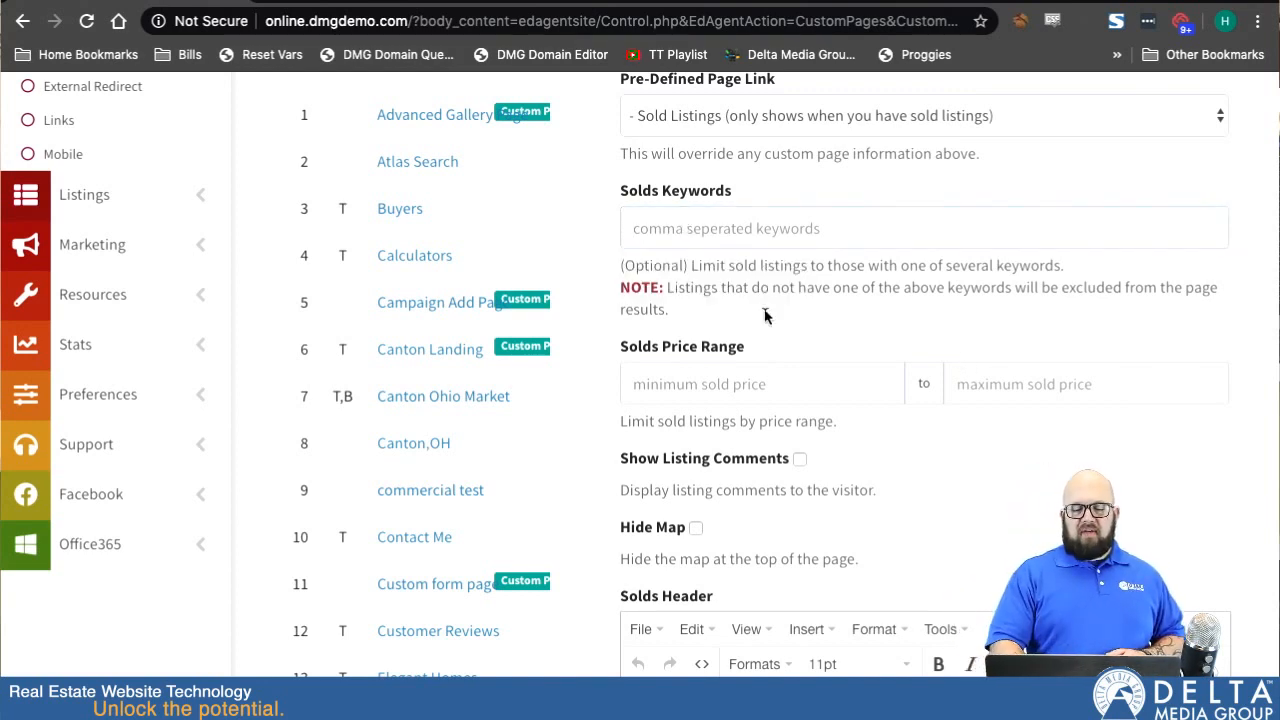
scroll(763, 257, "down", 1)
left_click(691, 255)
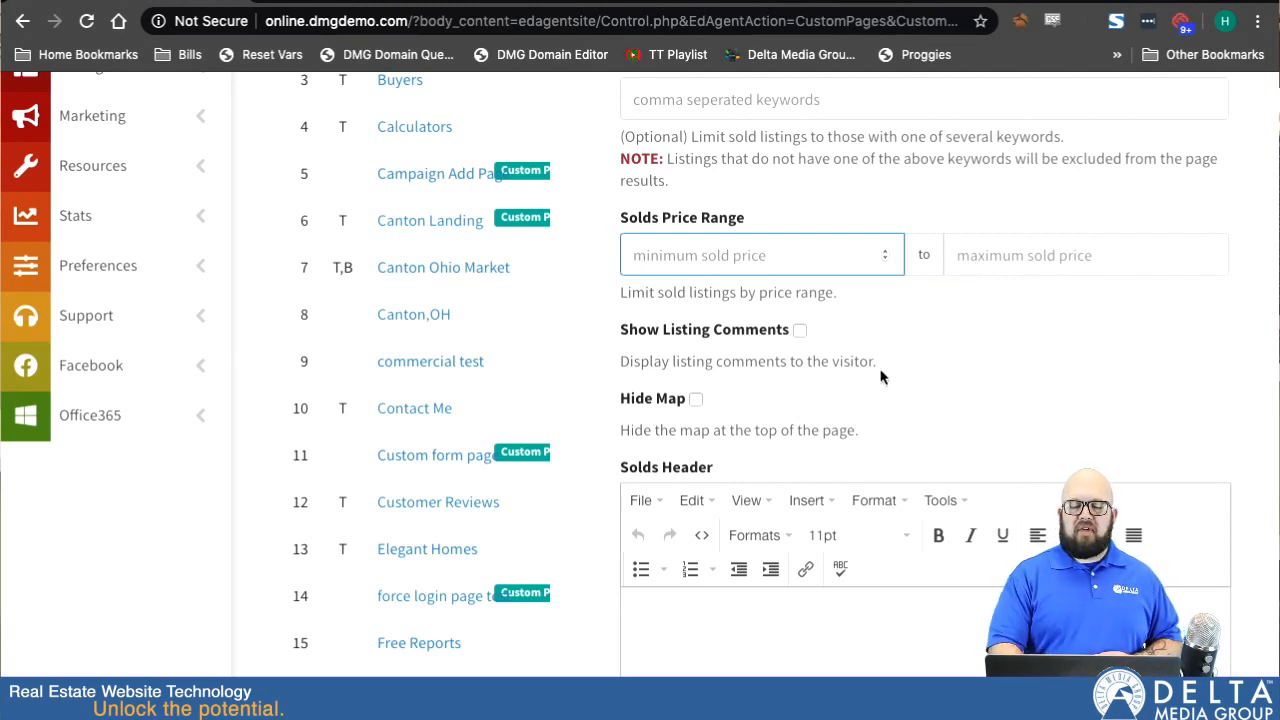
scroll(880, 372, "down", 1)
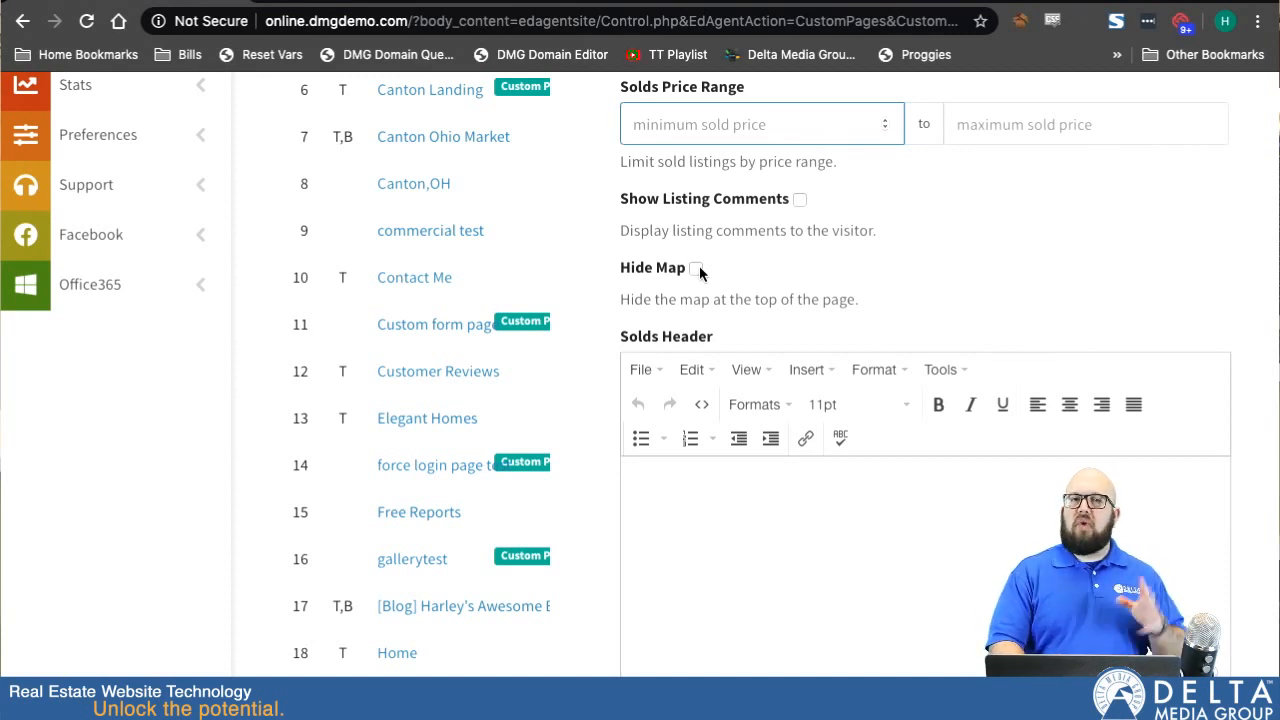
Step: Enter "This is some content." as the Solds Header text
scroll(608, 400, "down", 4)
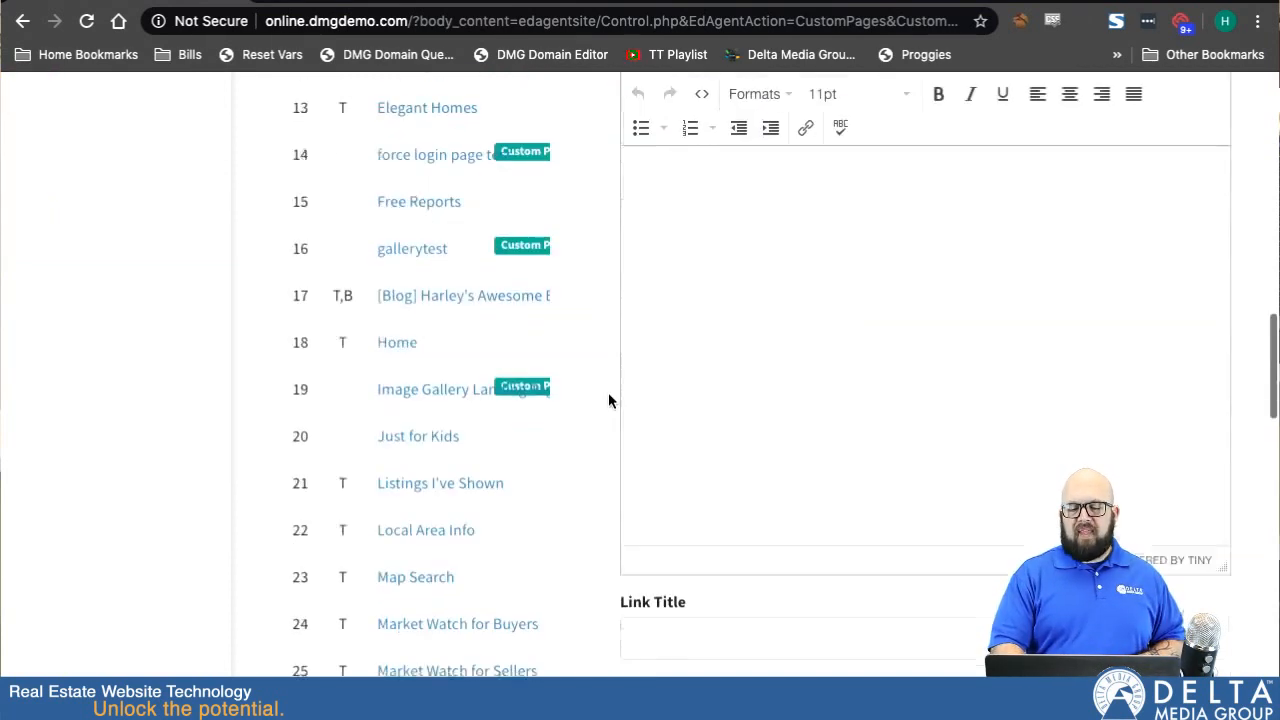
scroll(608, 400, "up", 1)
left_click(626, 393)
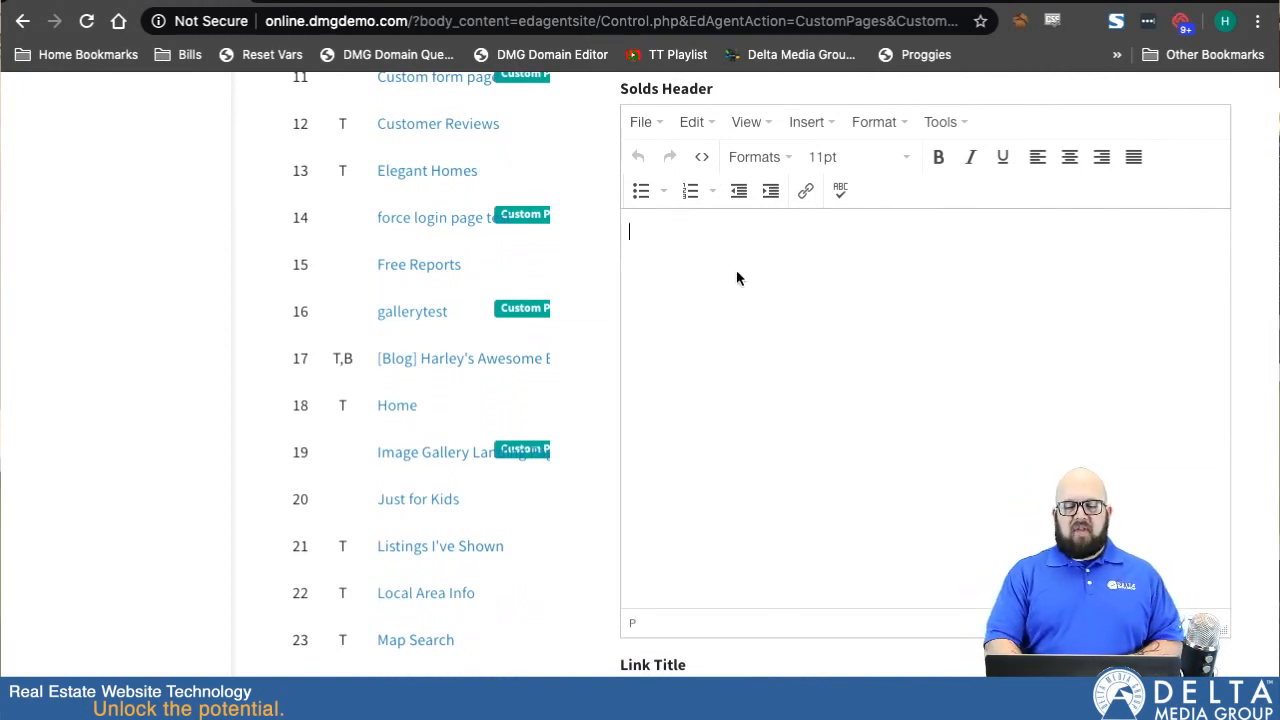
type("This is some")
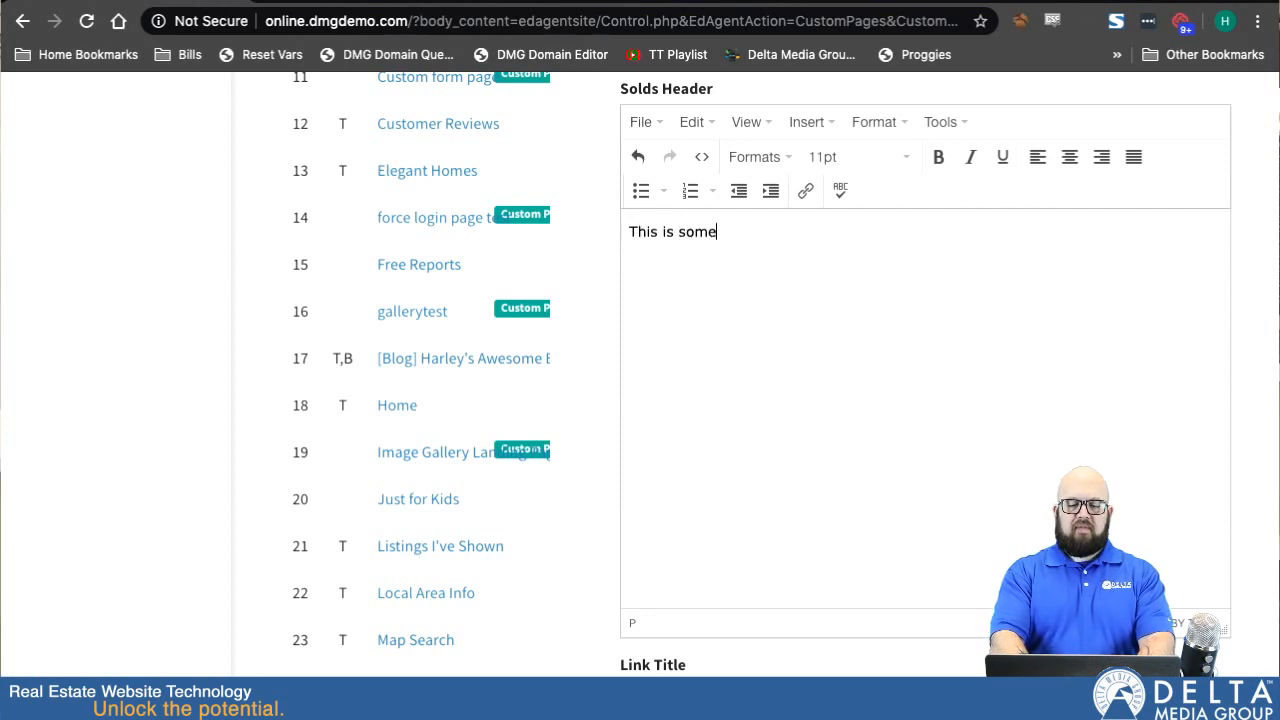
type(" content")
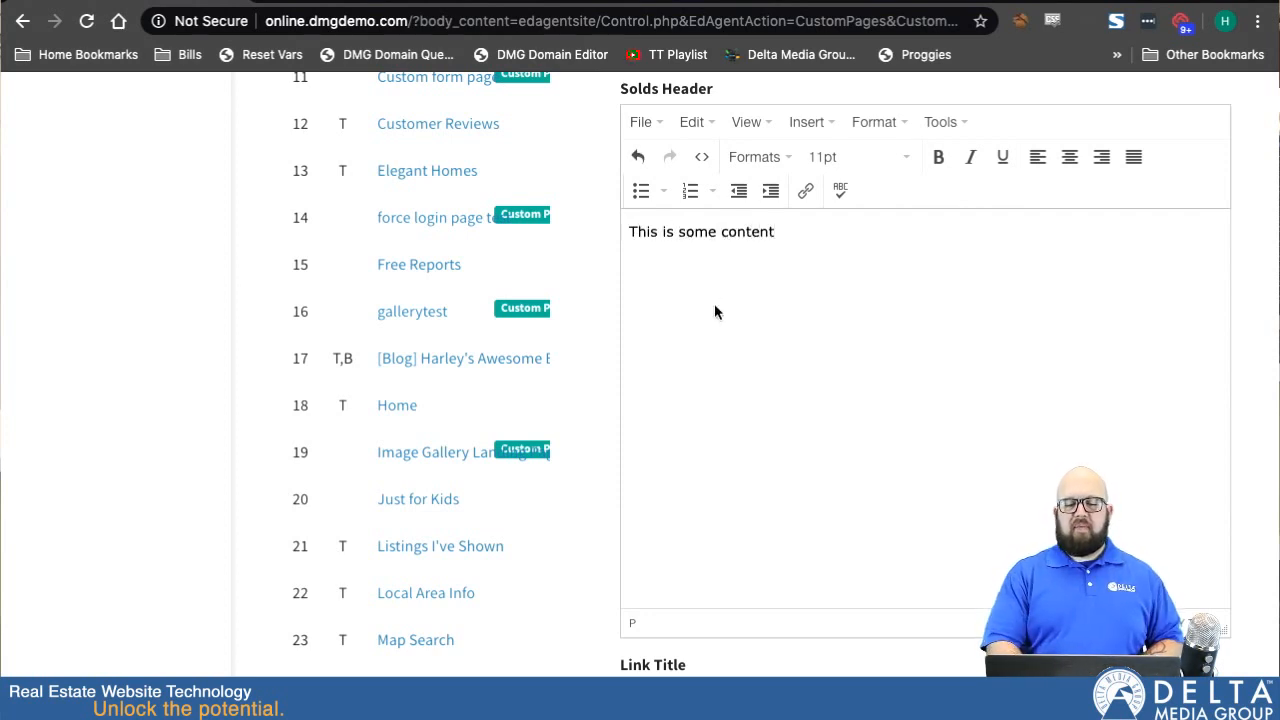
type(".")
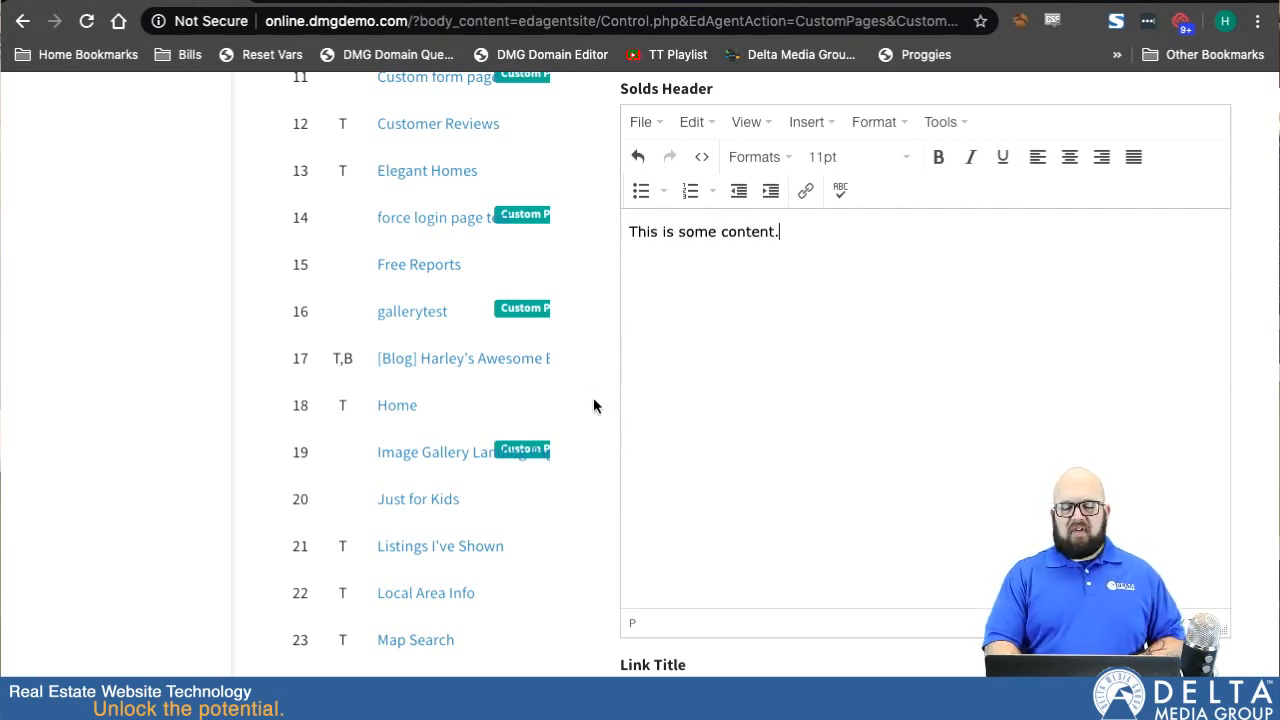
Step: Set the page's link title to "My Previous Sales"
scroll(594, 406, "down", 3)
left_click(662, 406)
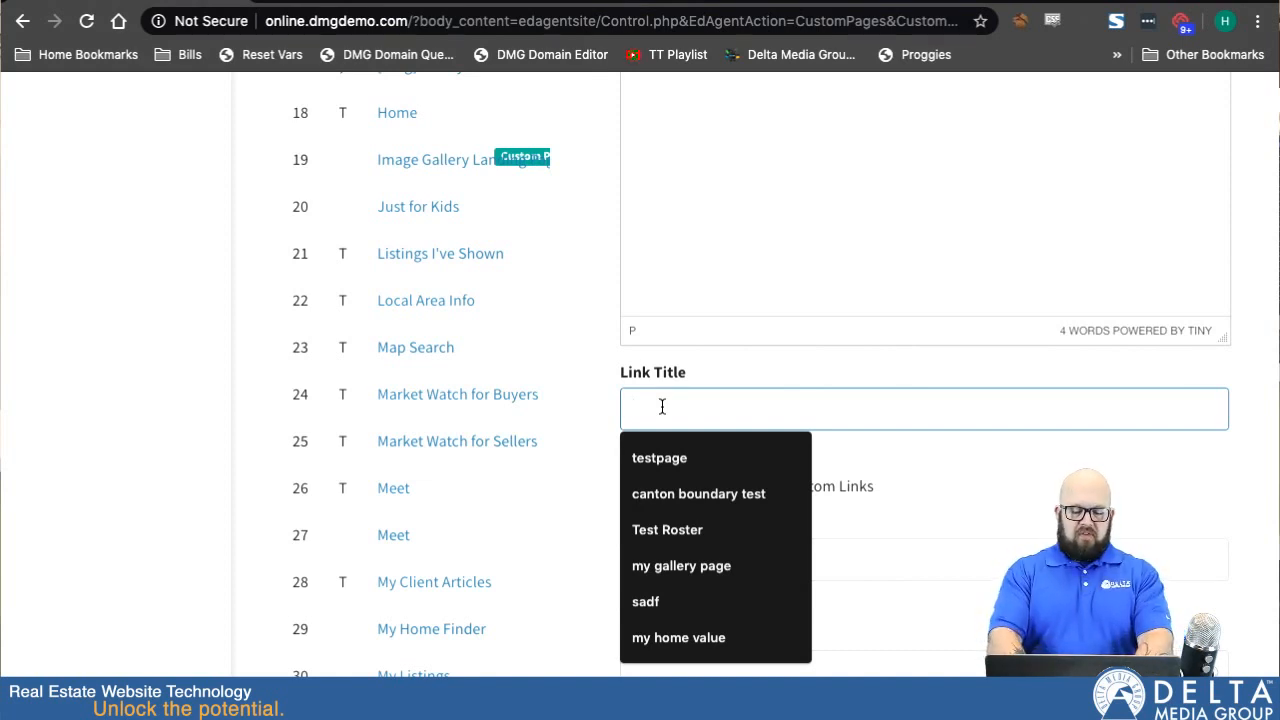
type("My ")
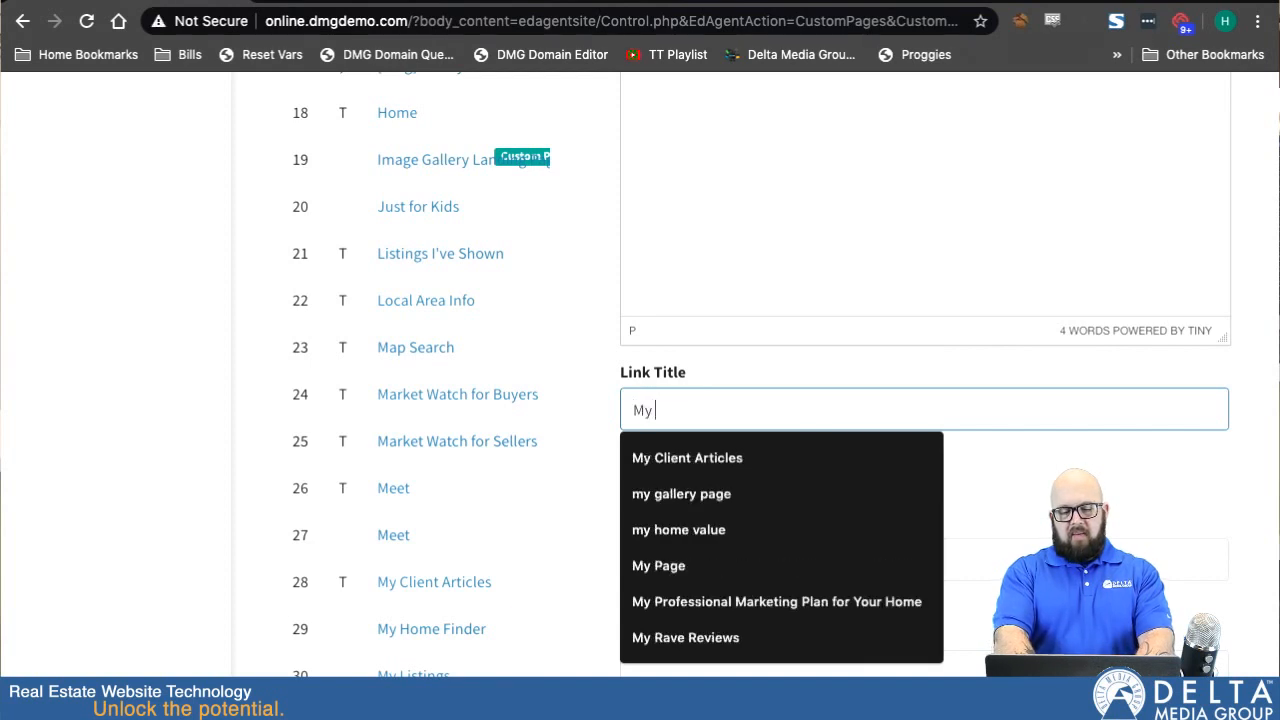
type("Previous")
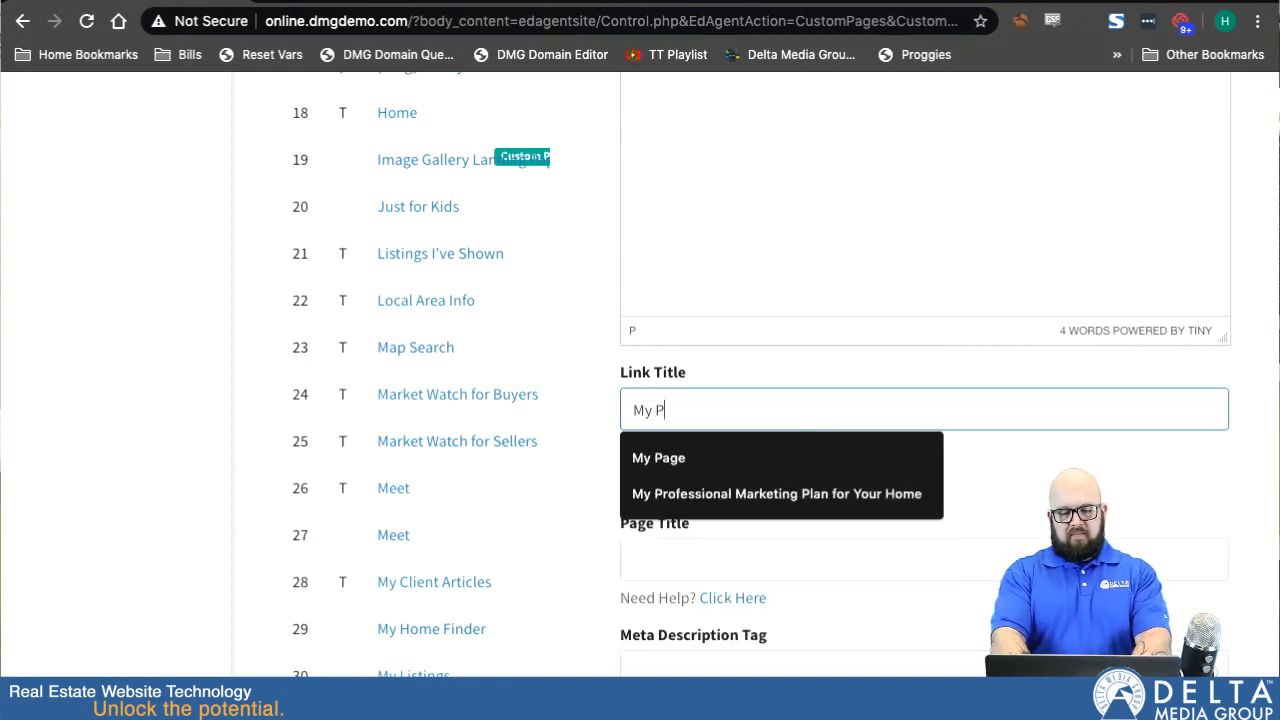
key("BackSpace")
key("BackSpace")
key("BackSpace")
type("ous Sales")
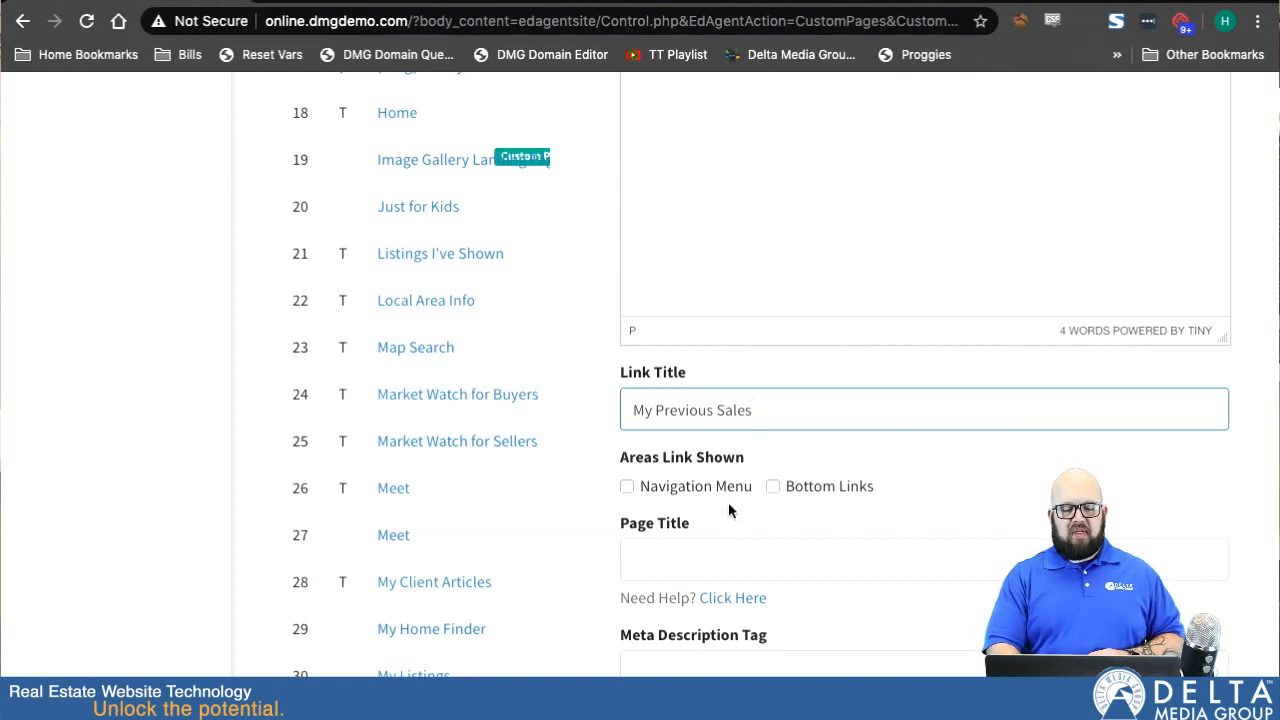
Step: Copy the link title "My Previous Sales" into the page title
key("ctrl+a")
key("ctrl+c")
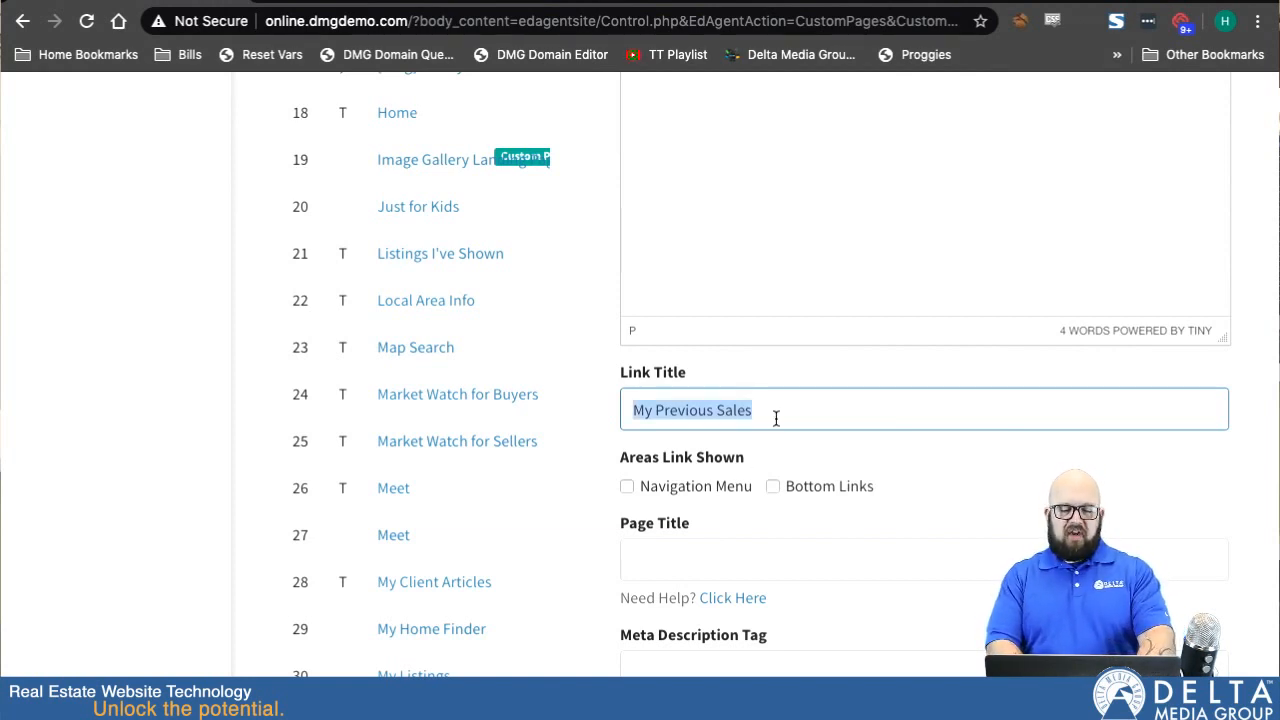
left_click(686, 560)
key("ctrl+v")
Step: Examine the meta description, meta keywords and Campaigns & Action Plans settings of the new page
scroll(788, 593, "down", 1)
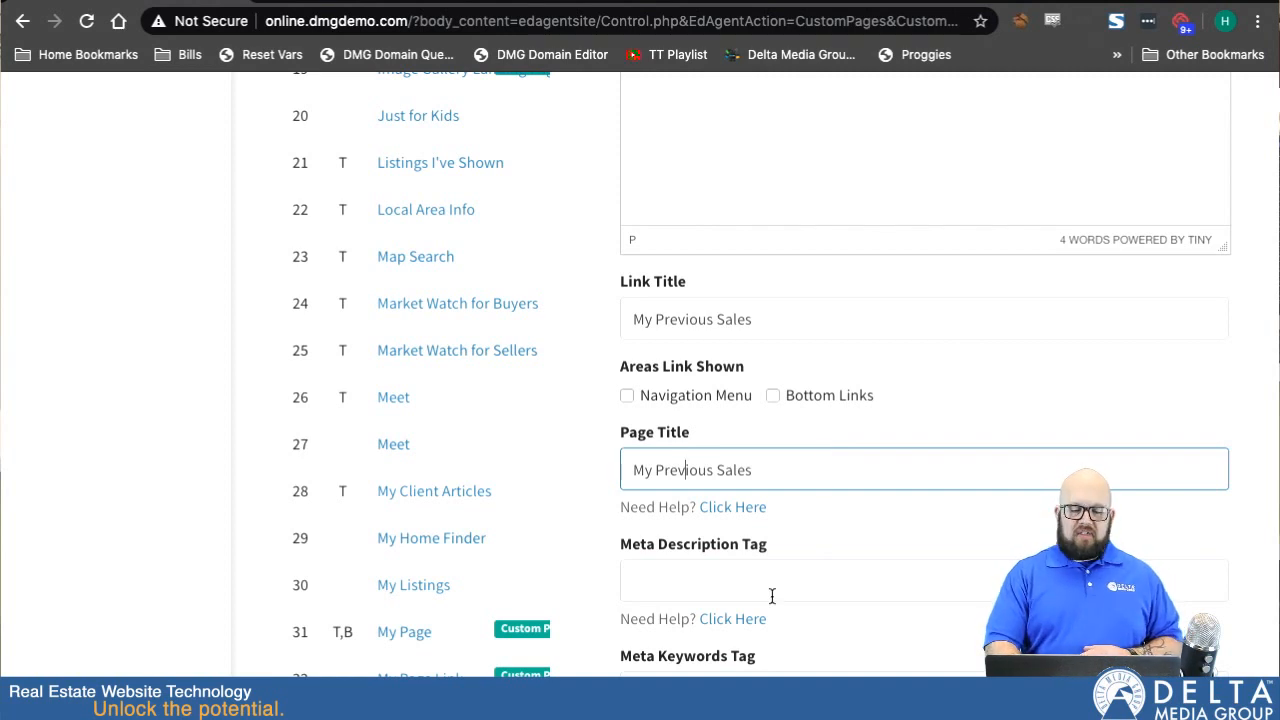
scroll(777, 594, "down", 3)
left_click(697, 229)
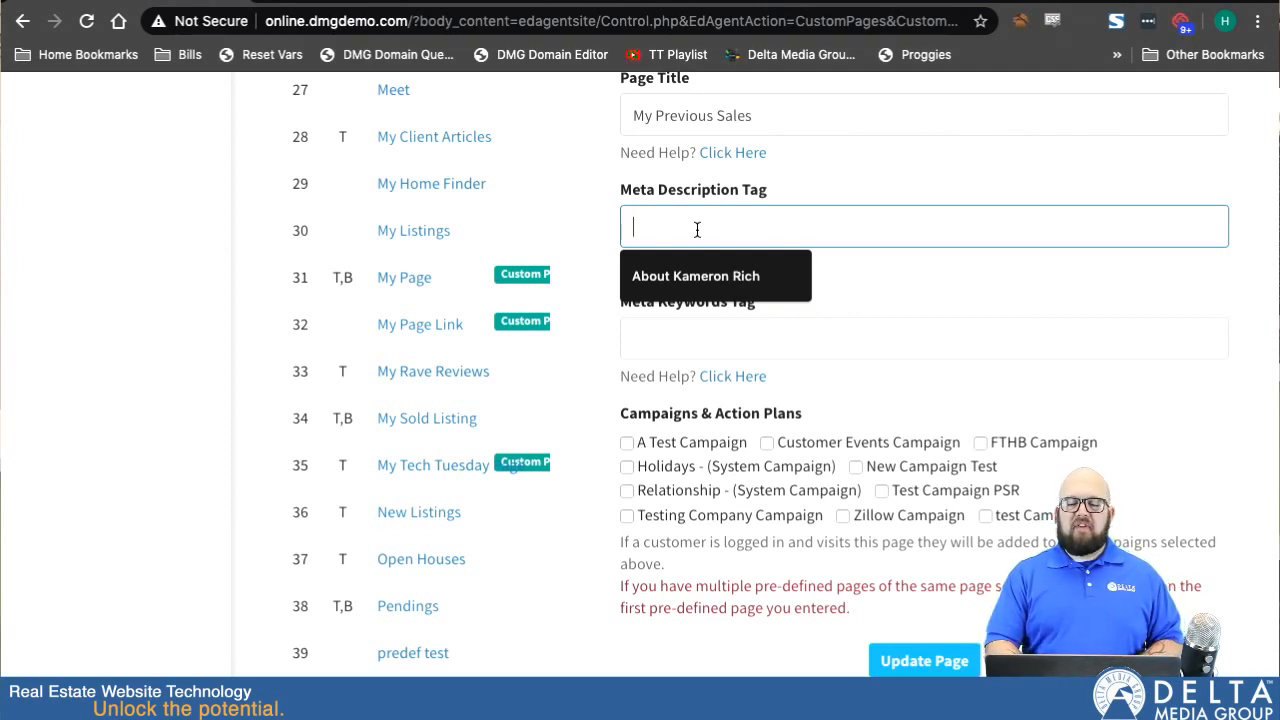
left_click(672, 346)
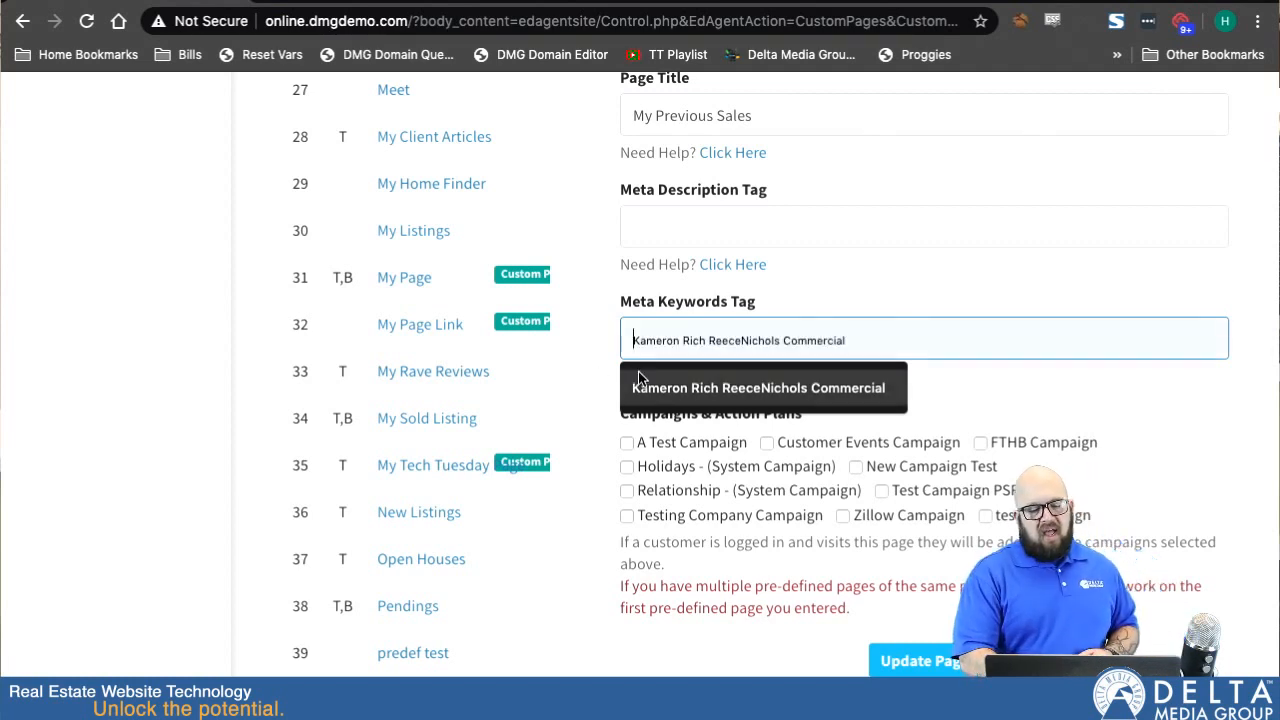
left_click(608, 363)
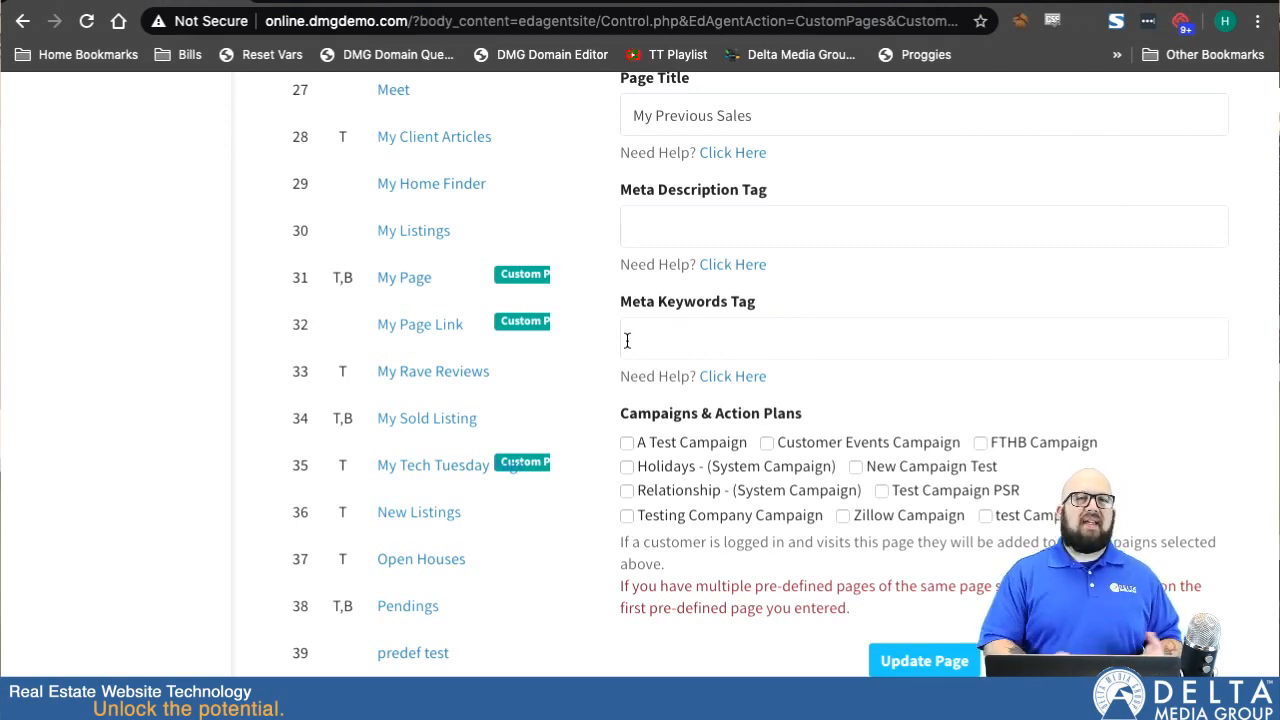
scroll(594, 451, "down", 2)
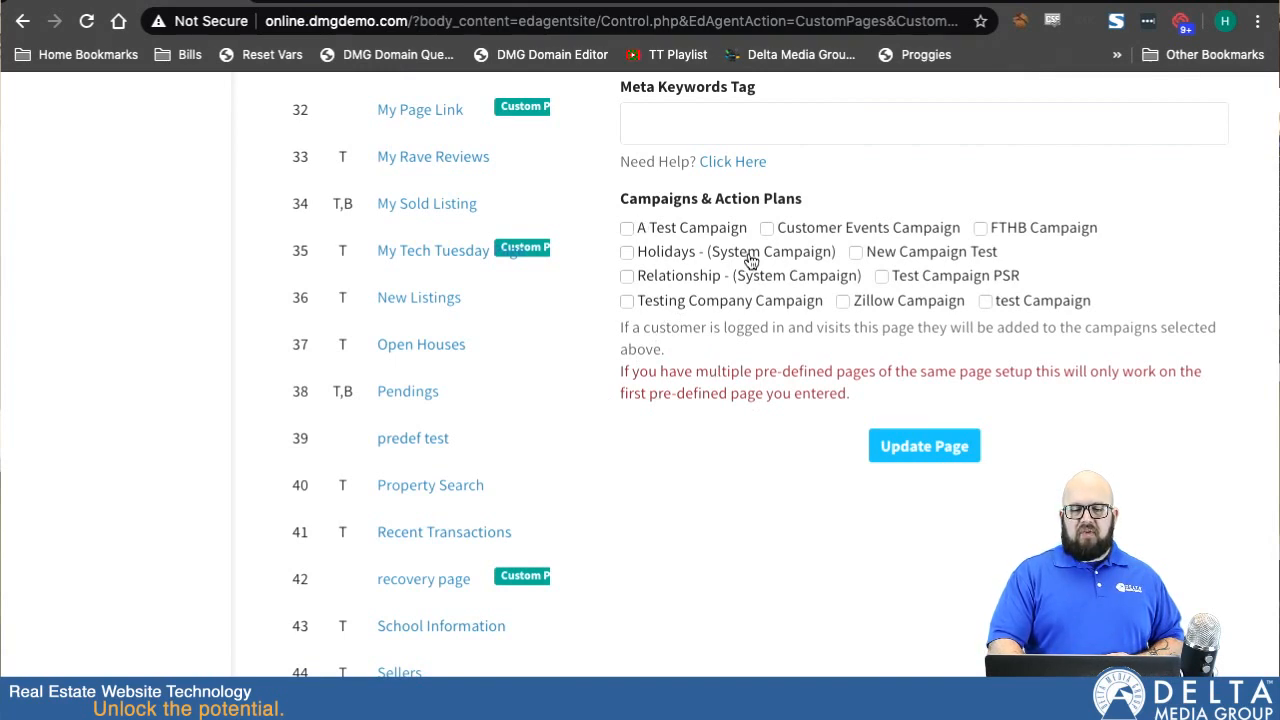
left_click(842, 301)
left_click(881, 276)
left_click(856, 252)
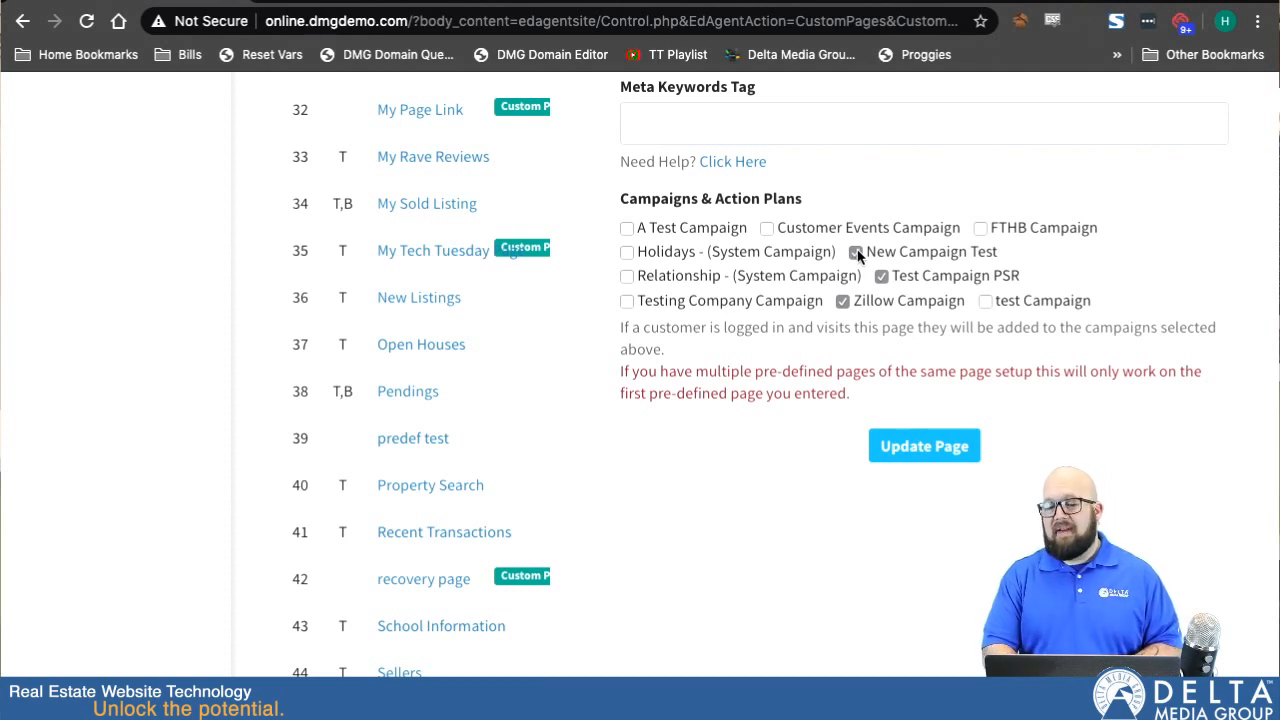
left_click(856, 252)
left_click(881, 276)
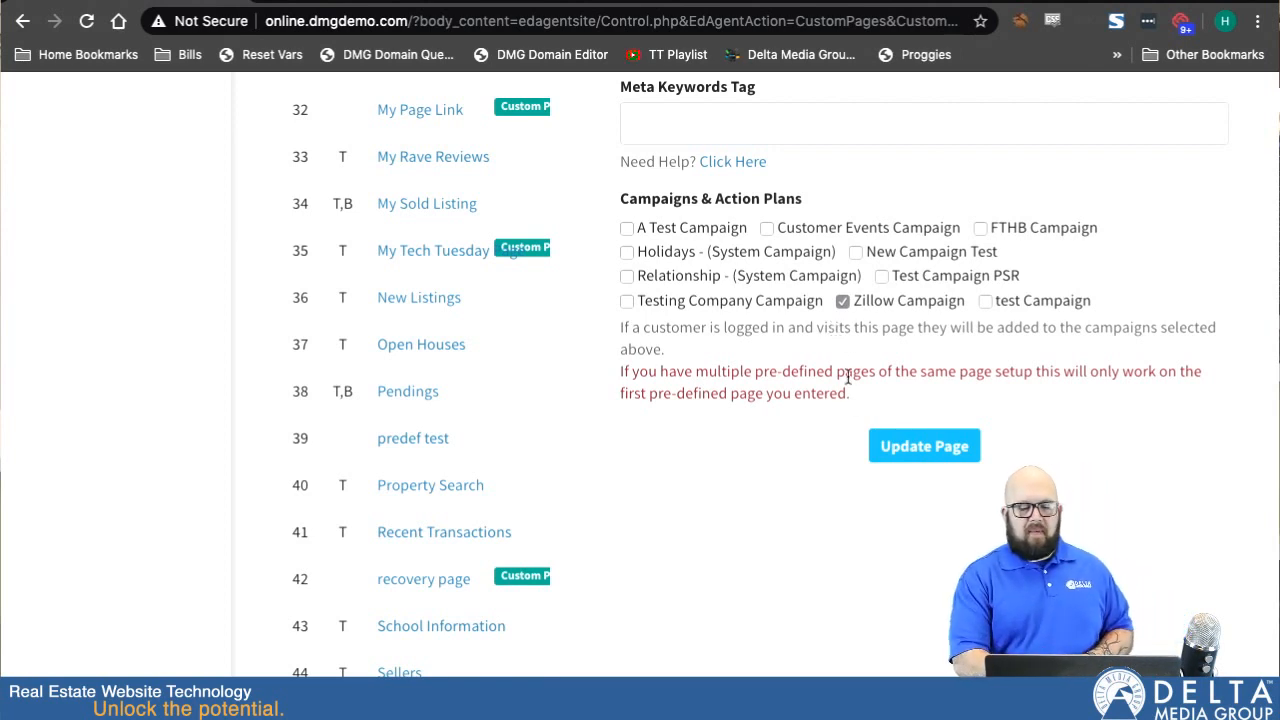
left_click(843, 301)
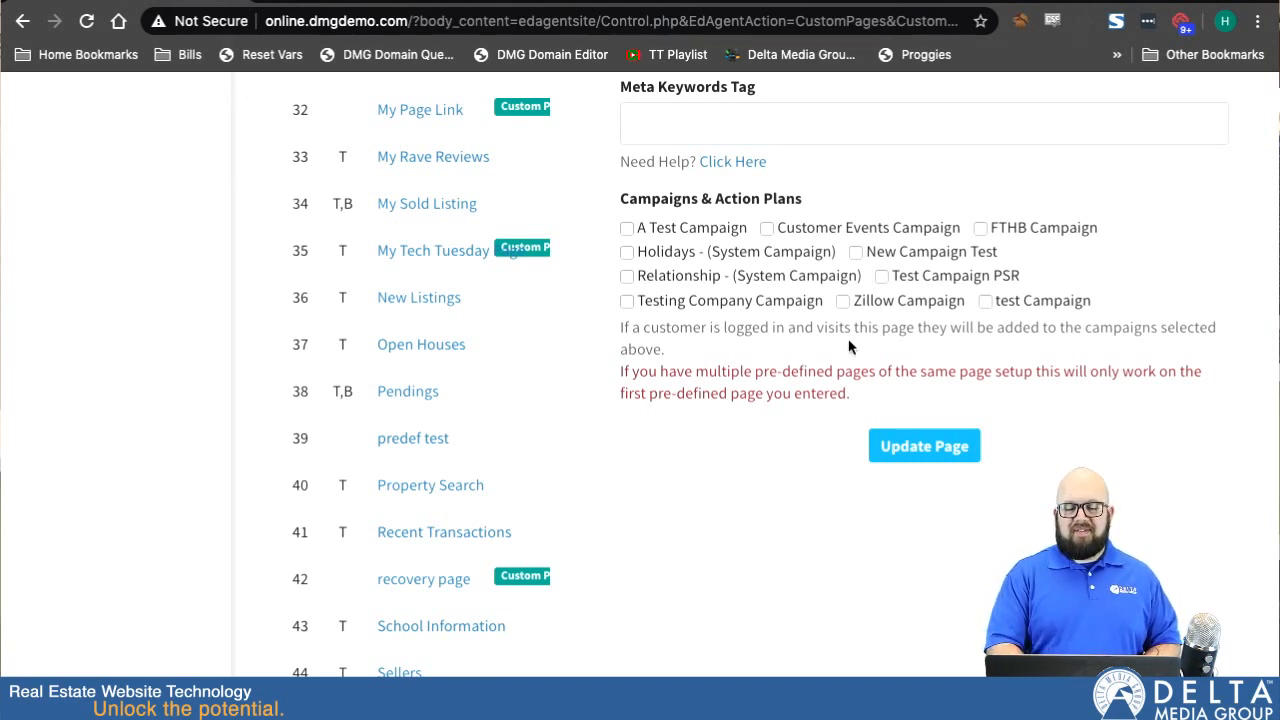
Step: Save the "My Previous Sales" page with no campaigns selected
scroll(722, 150, "up", 2)
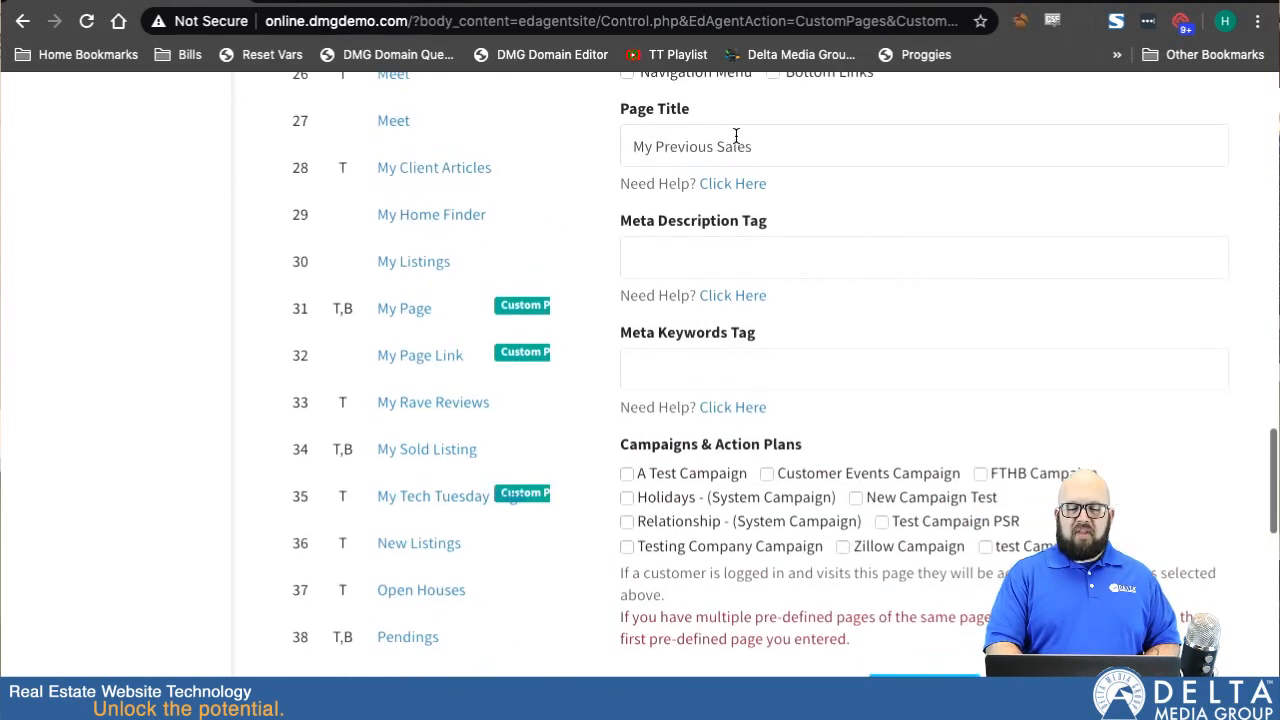
scroll(737, 140, "down", 2)
left_click(920, 506)
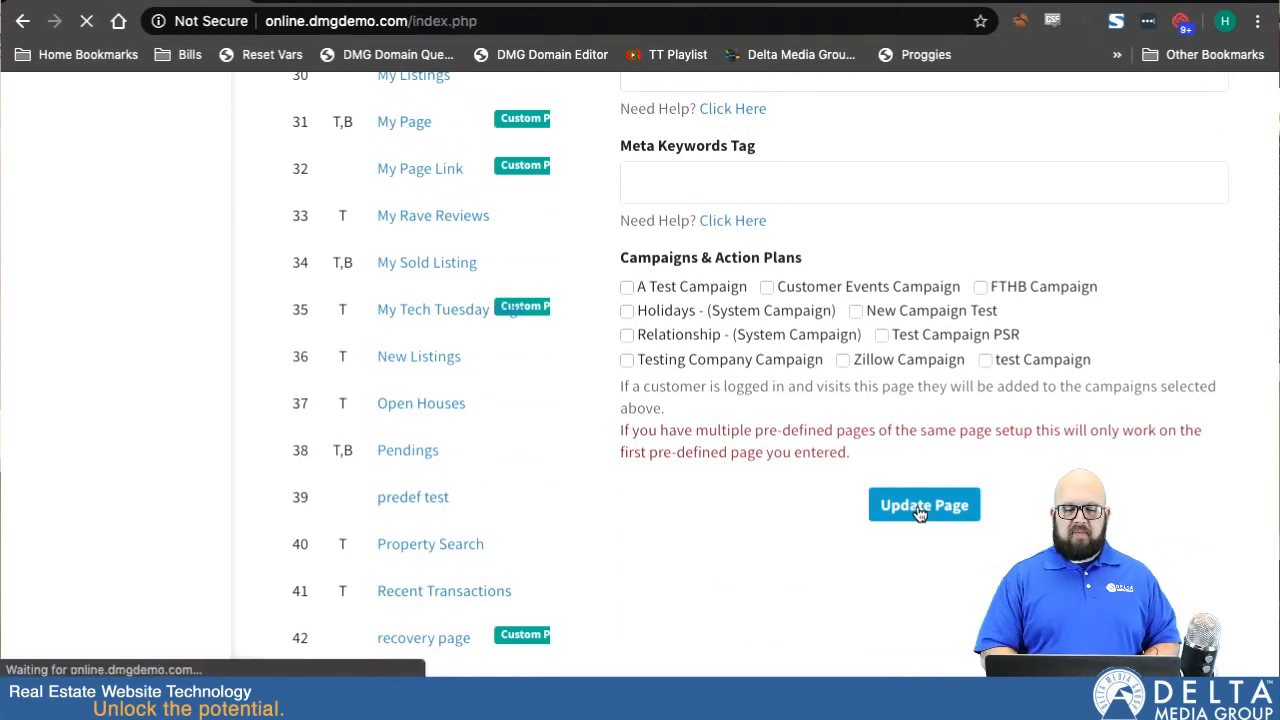
Step: Open the saved page's public link to preview it, and return to the page editor
scroll(853, 577, "down", 5)
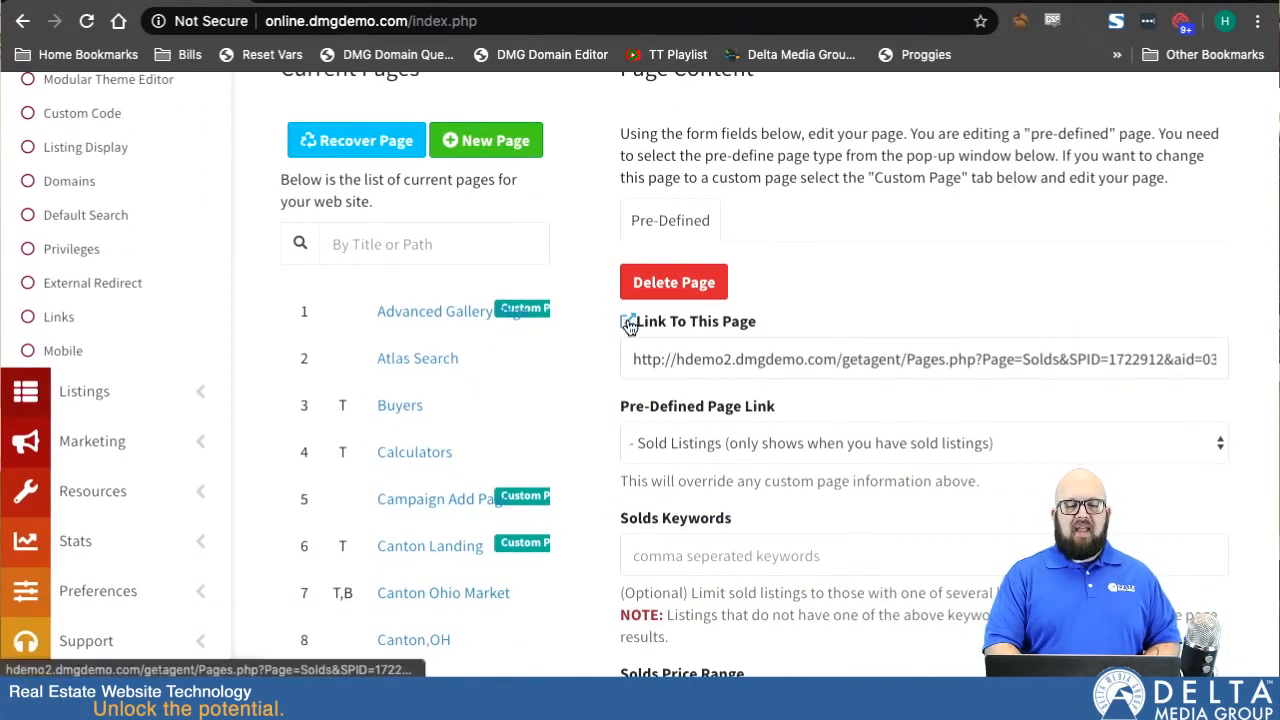
left_click(628, 323)
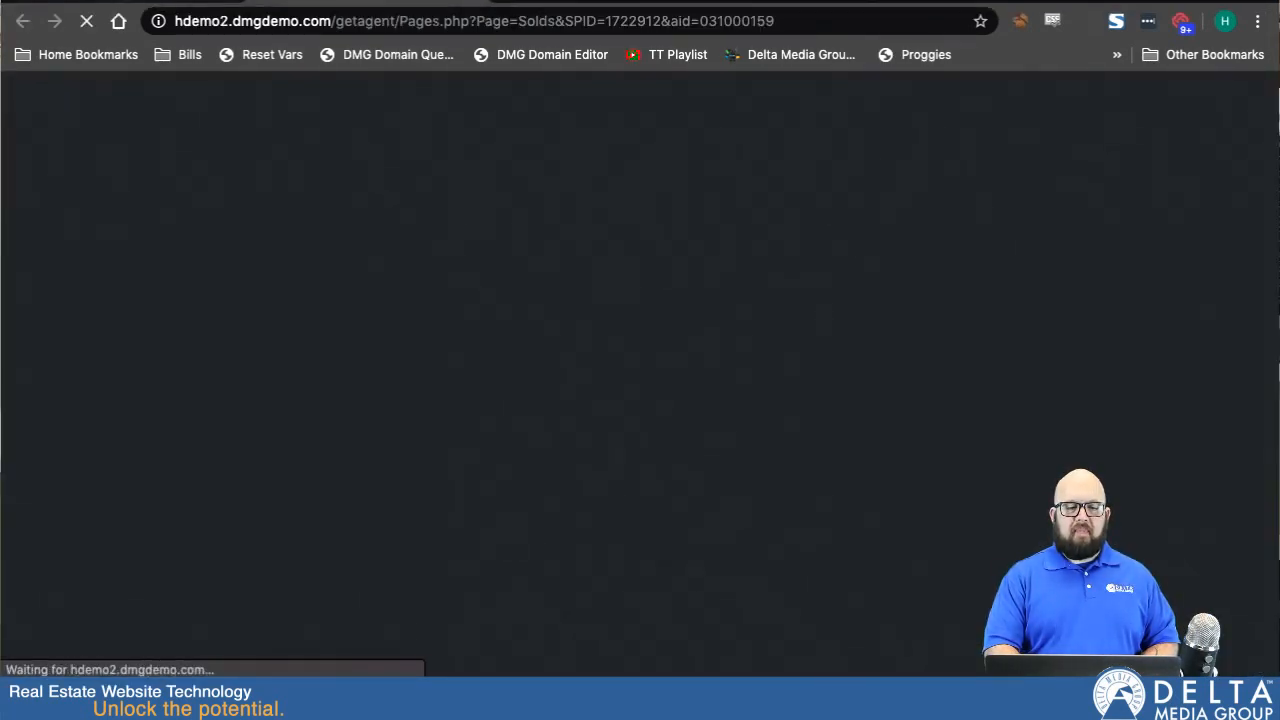
left_click(121, 29)
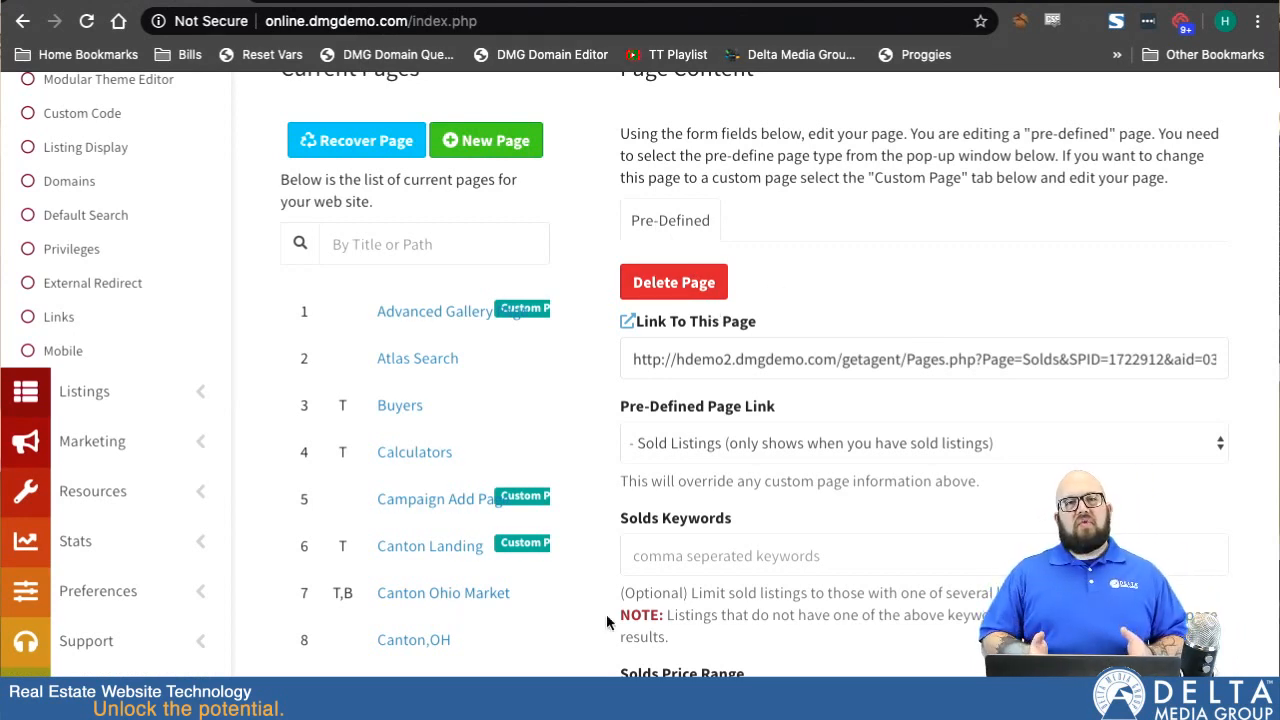
Step: Open the agent's Sold Listings and review the sold properties table
scroll(126, 394, "down", 2)
left_click(105, 236)
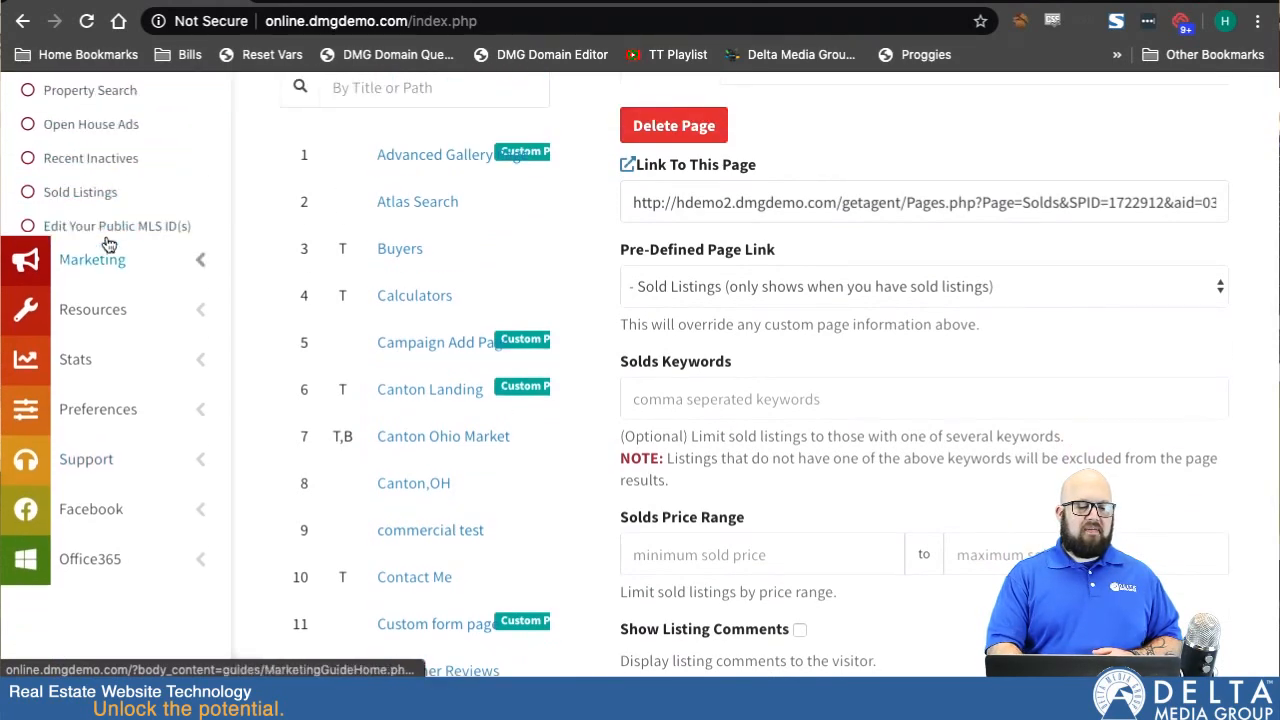
scroll(108, 244, "up", 3)
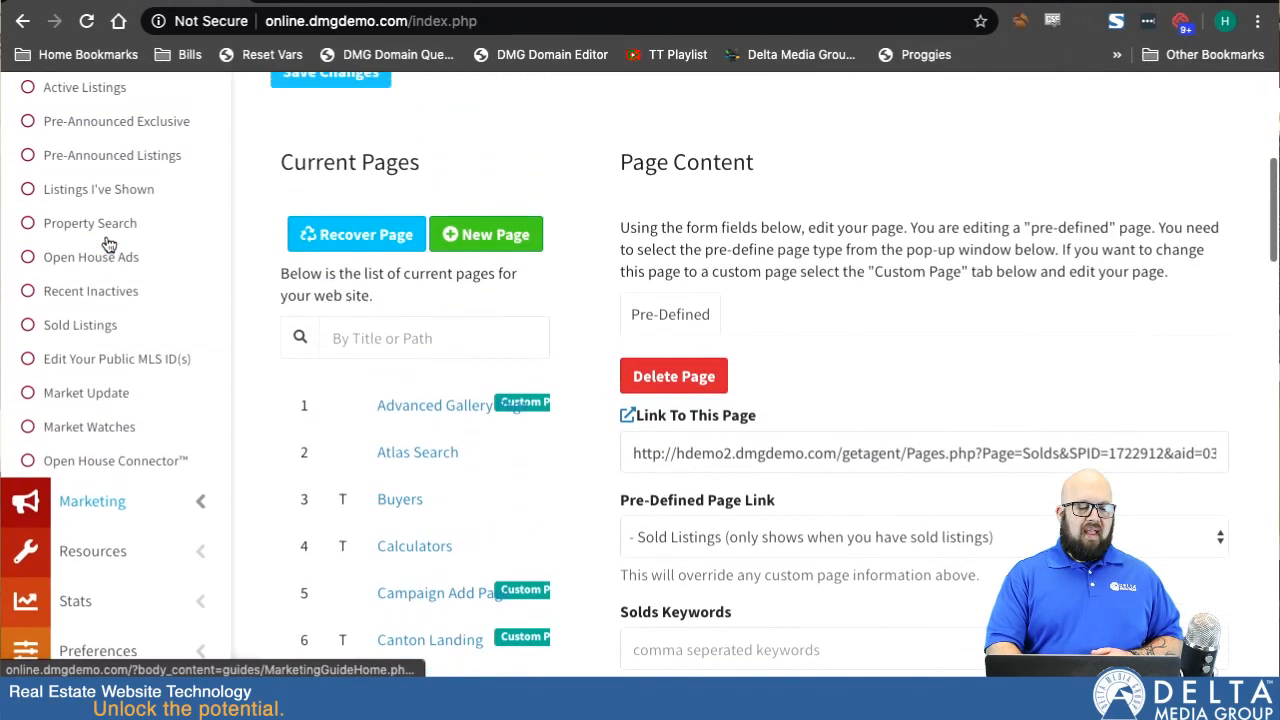
left_click(90, 328)
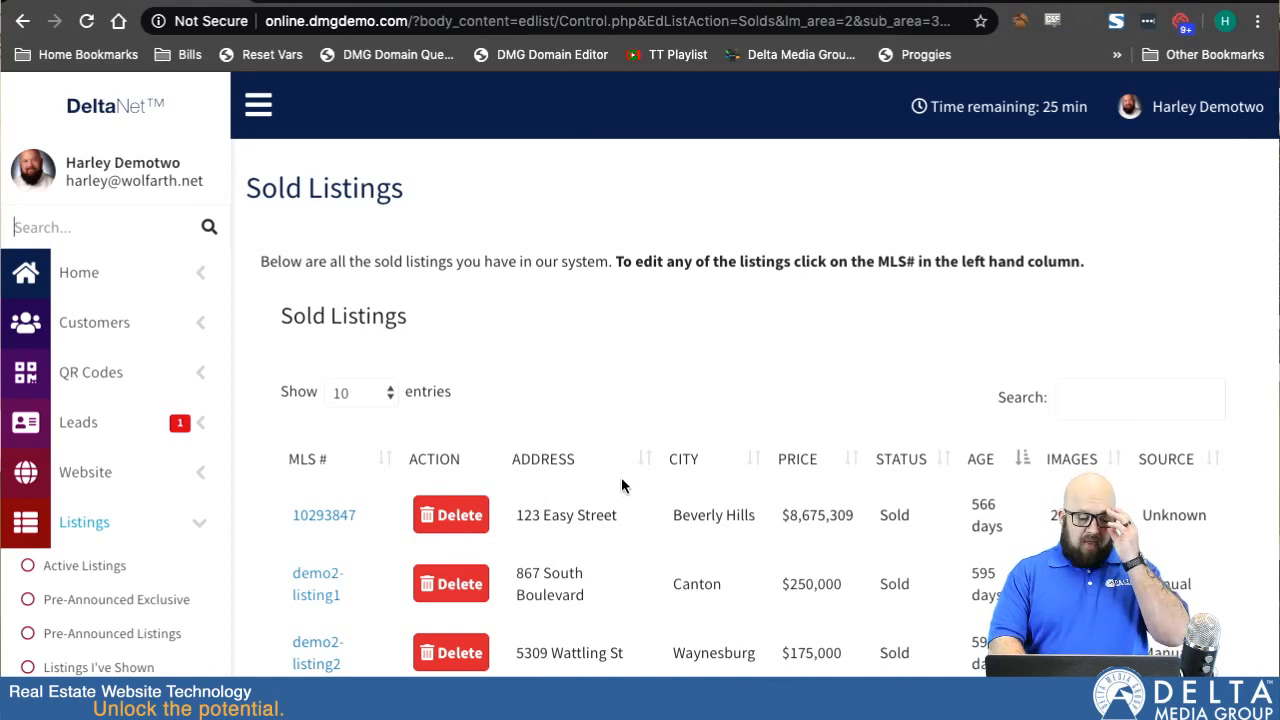
scroll(621, 478, "down", 3)
scroll(621, 486, "up", 1)
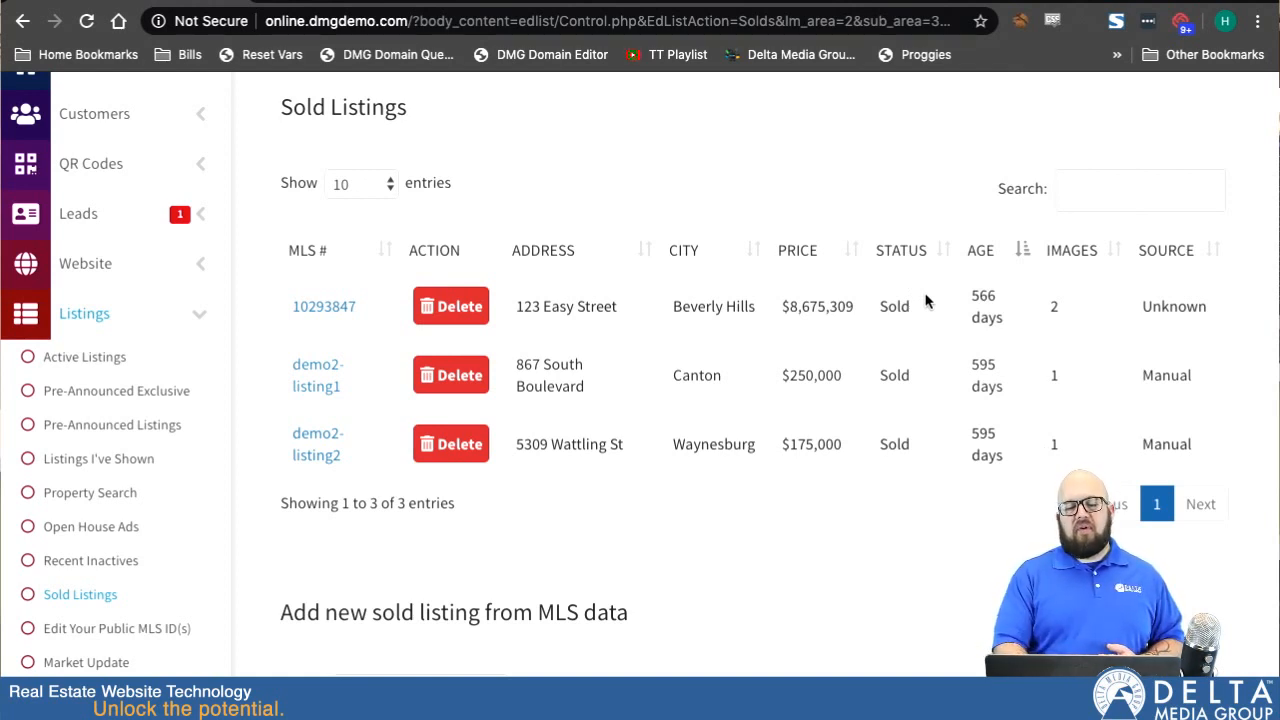
scroll(700, 320, "up", 3)
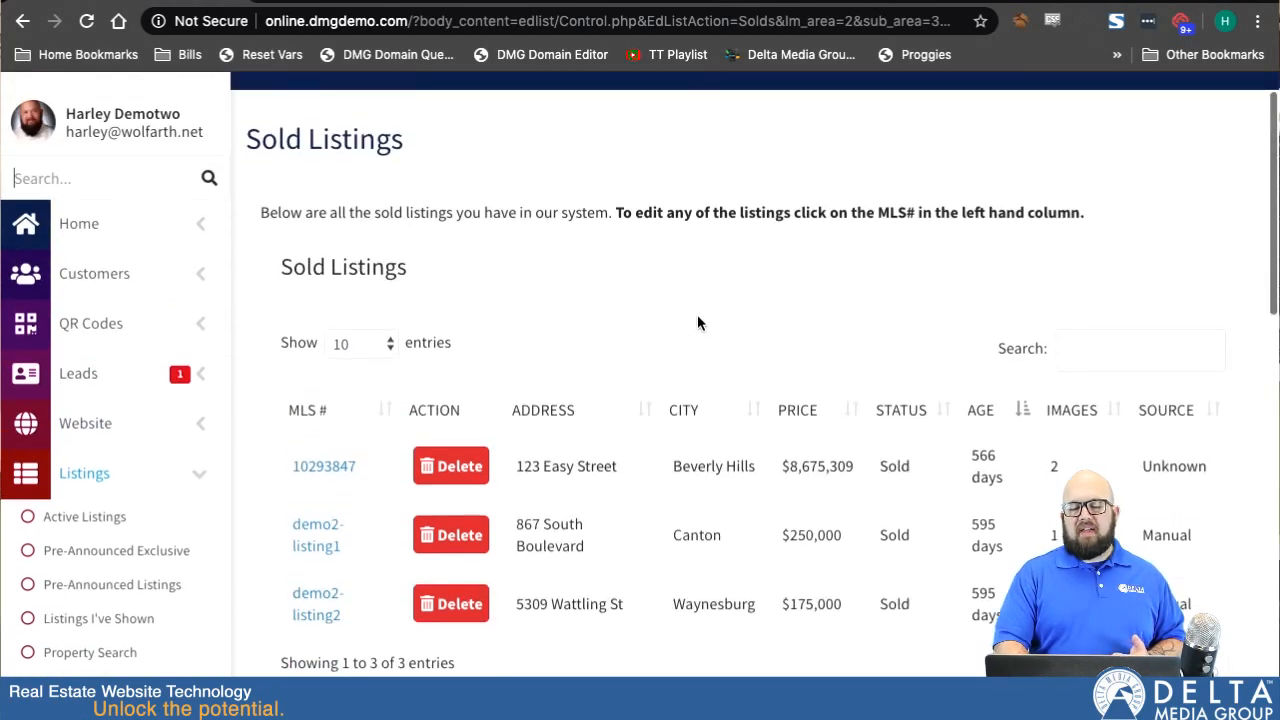
Step: Look up MLS ID 123456 for a new sold listing from MLS data and review the found listings
scroll(699, 320, "down", 5)
left_click(395, 362)
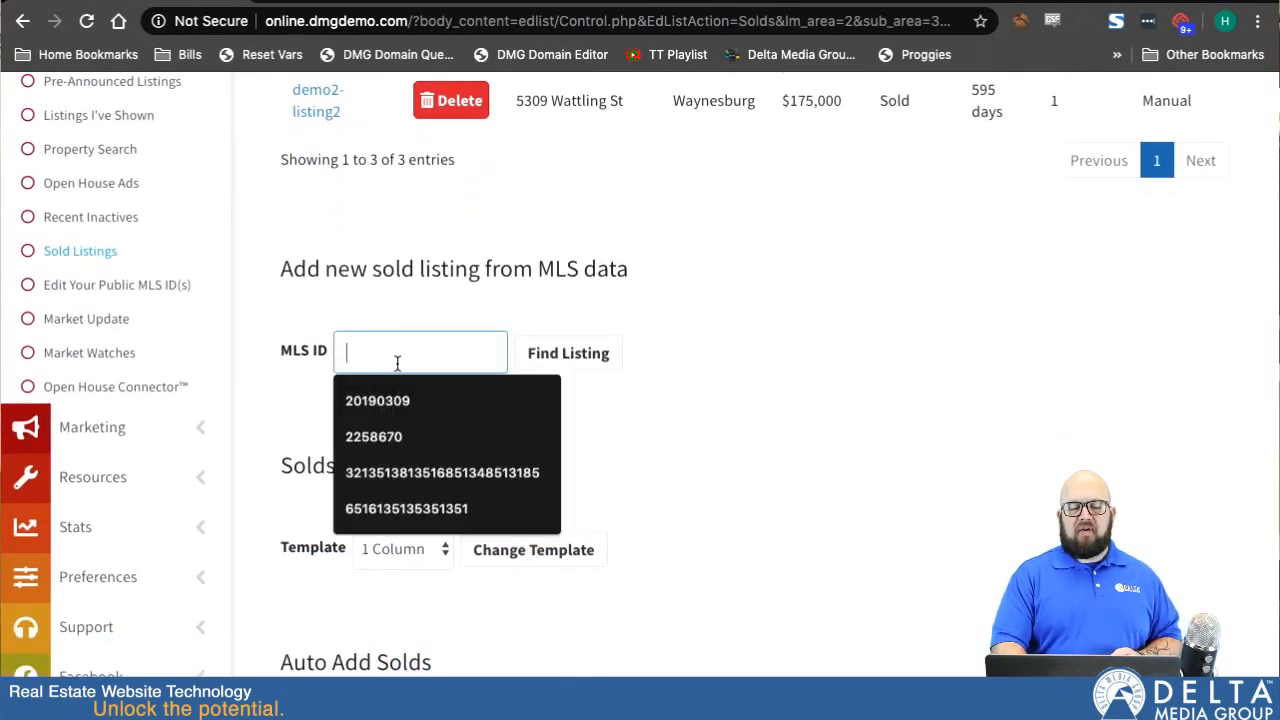
type("123456")
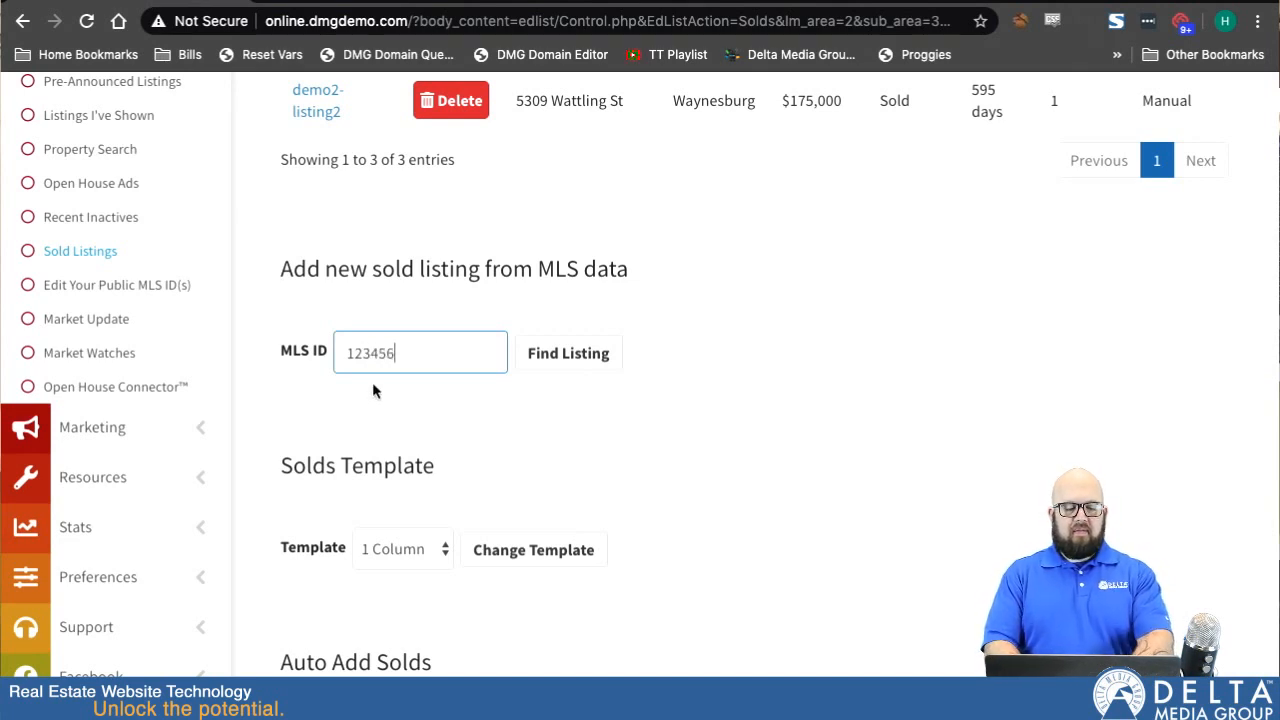
left_click(553, 357)
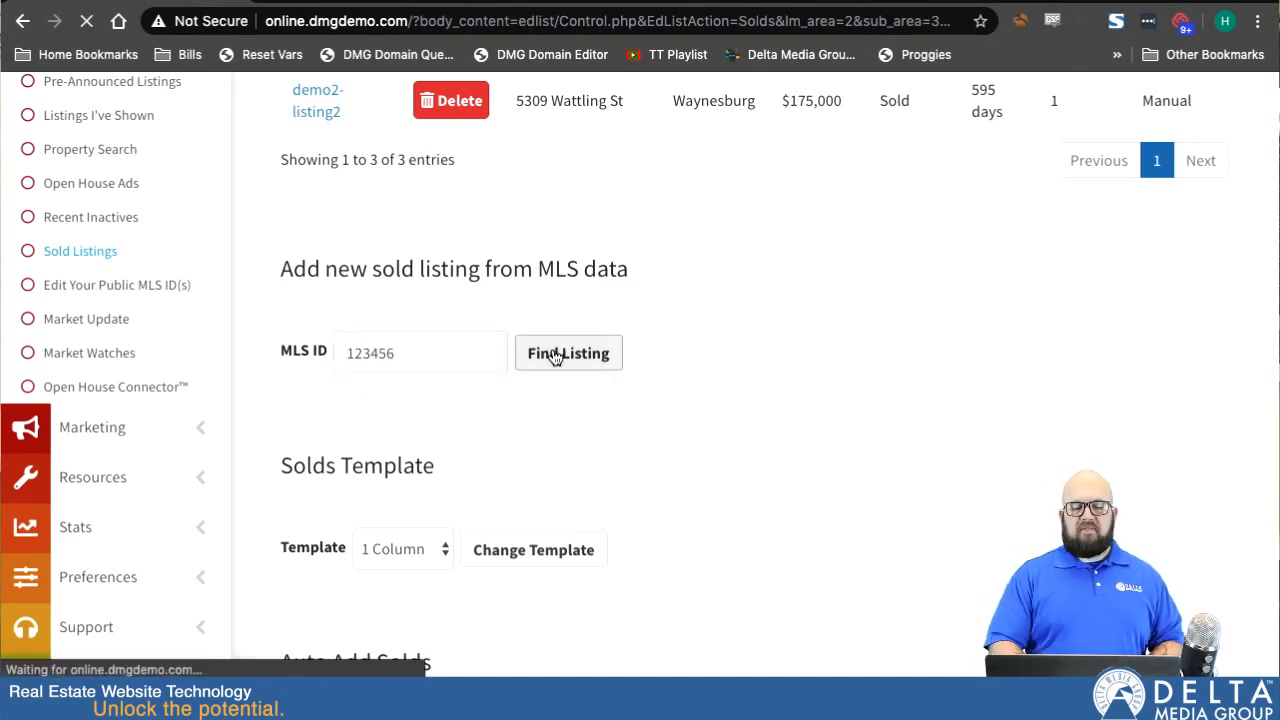
scroll(555, 357, "down", 1)
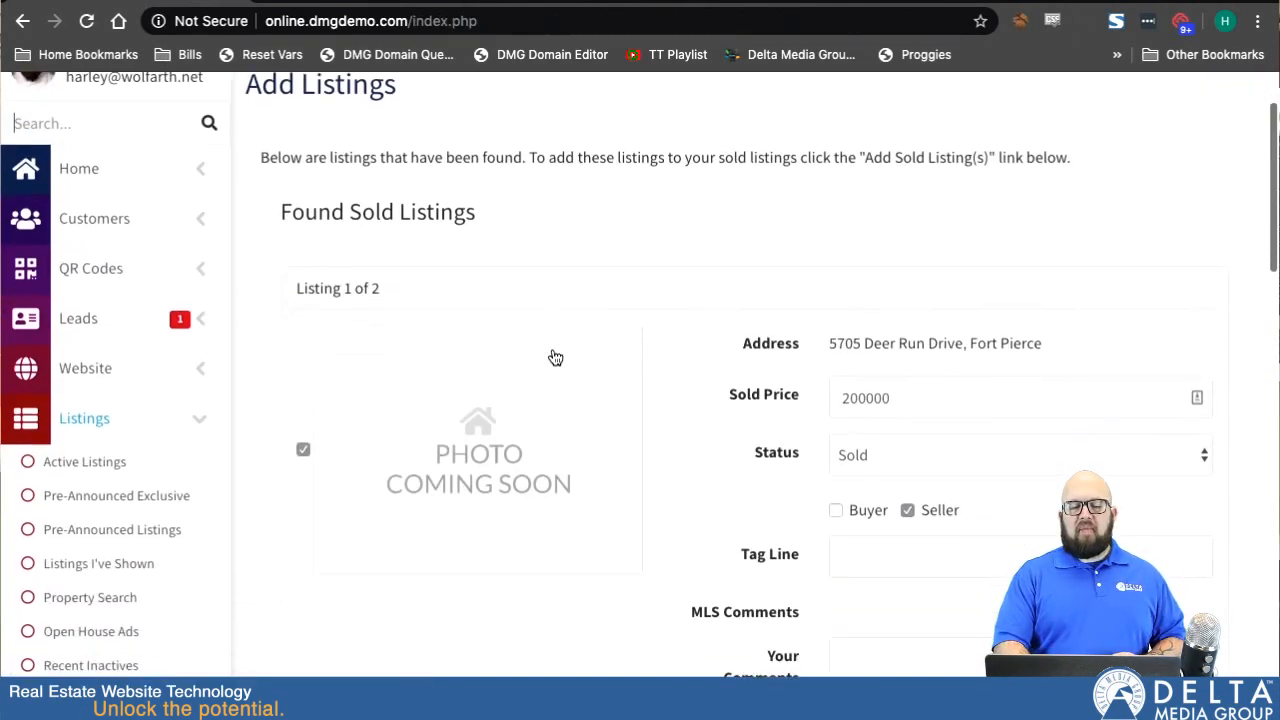
scroll(555, 357, "down", 8)
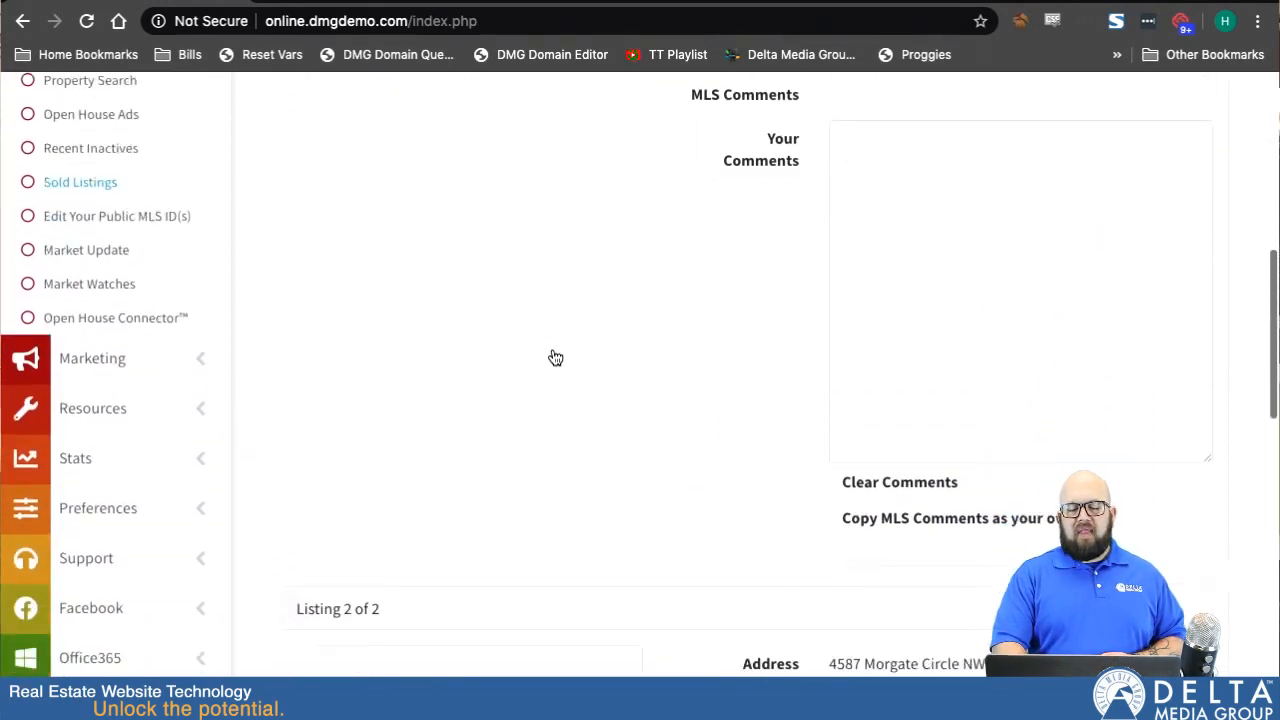